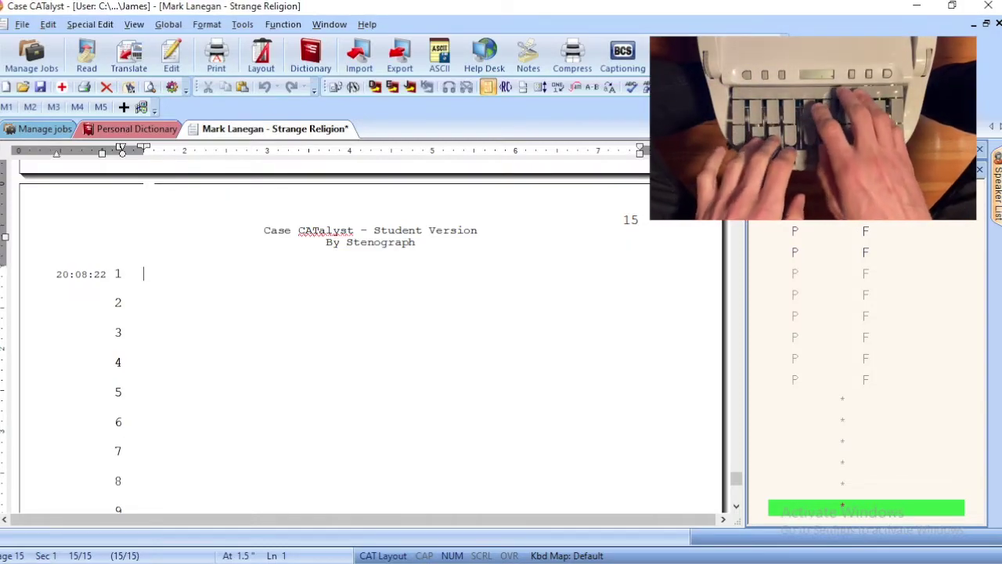
Write the title '"Strange Religion" by Mark Lanegan' and the opening lines through 'Some strange religion'.
text(")
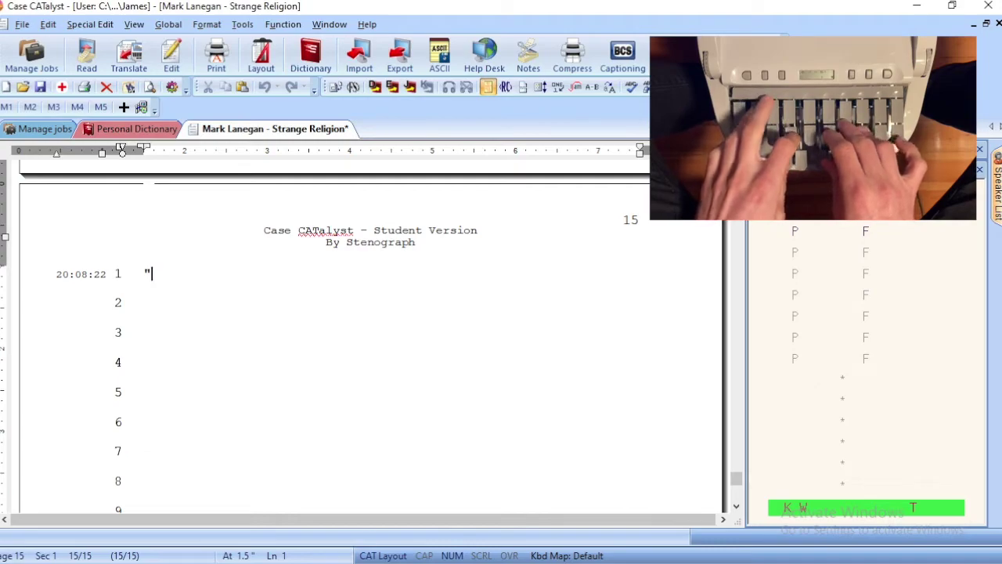
text(Strange)
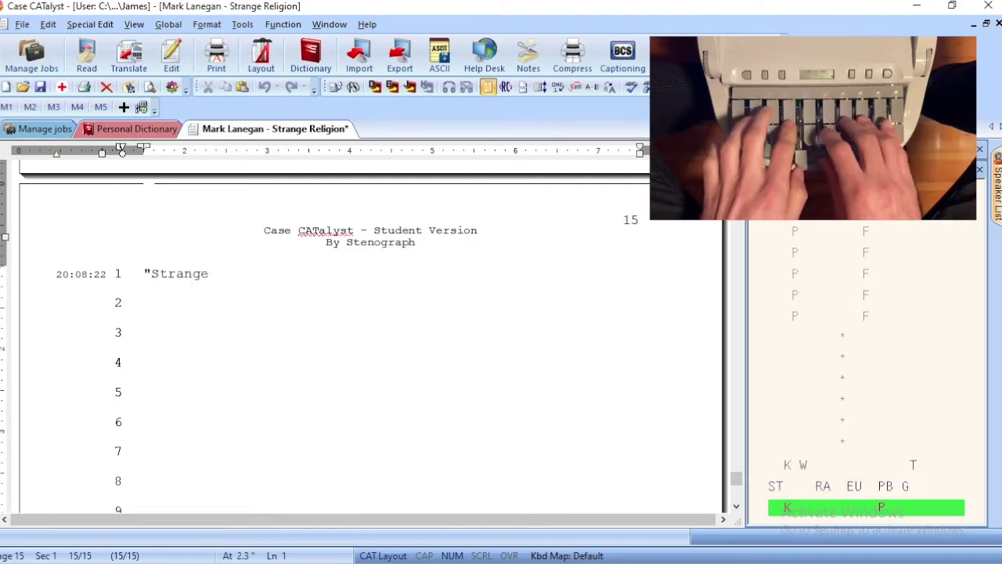
text( Religion" by Mark)
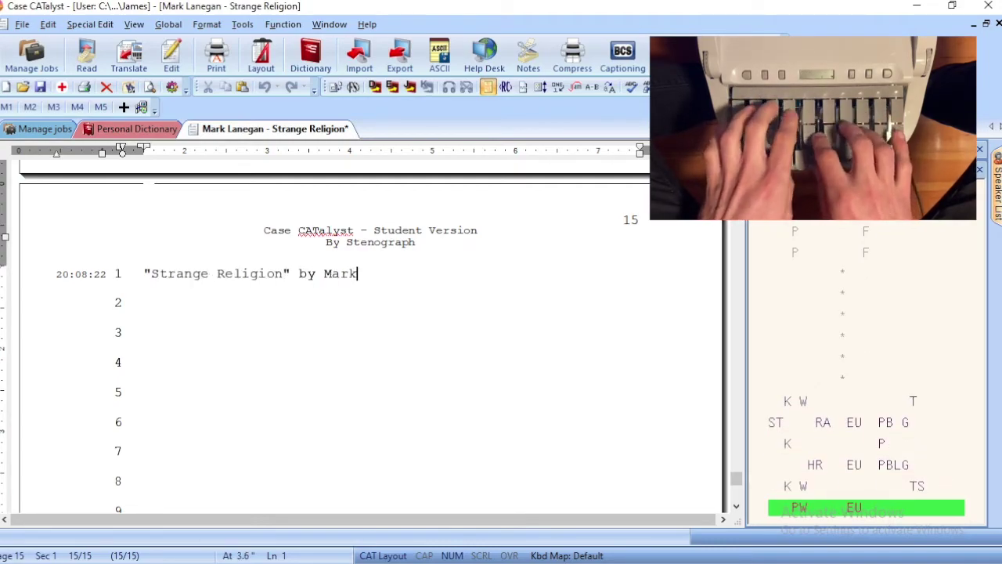
text( Lanegan)
key(Return)
key(Return)
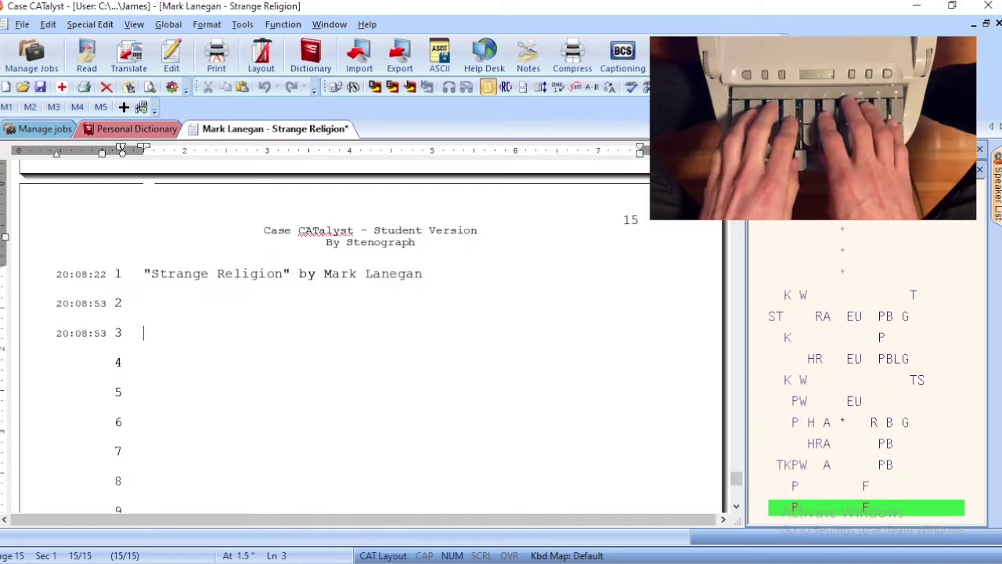
text(Can)
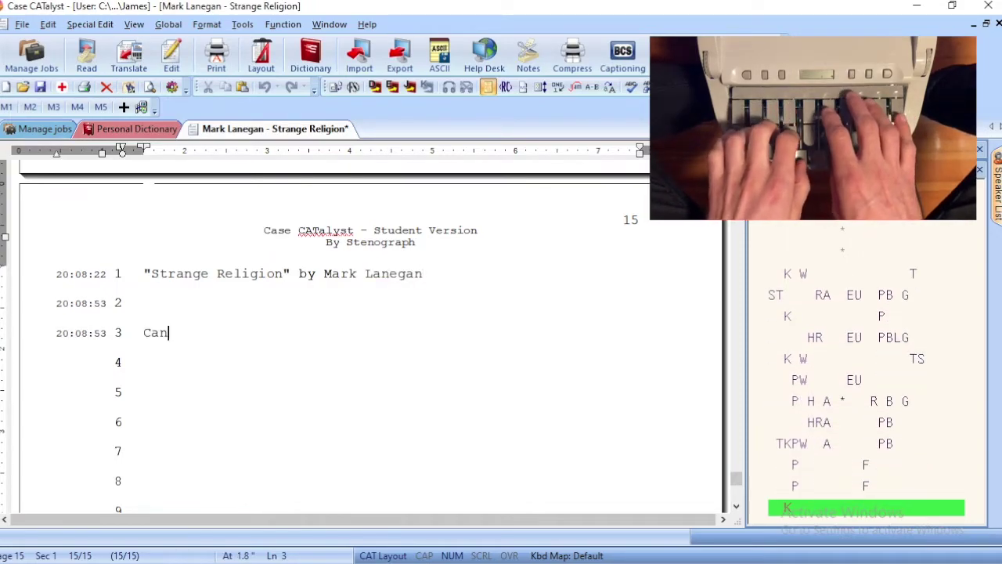
text( you stay here next to me?)
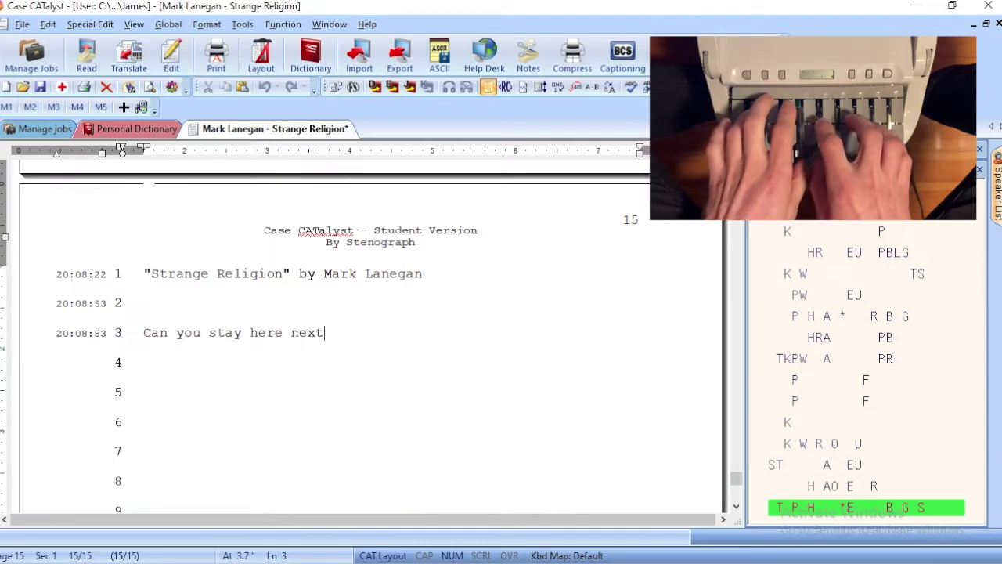
key(Return)
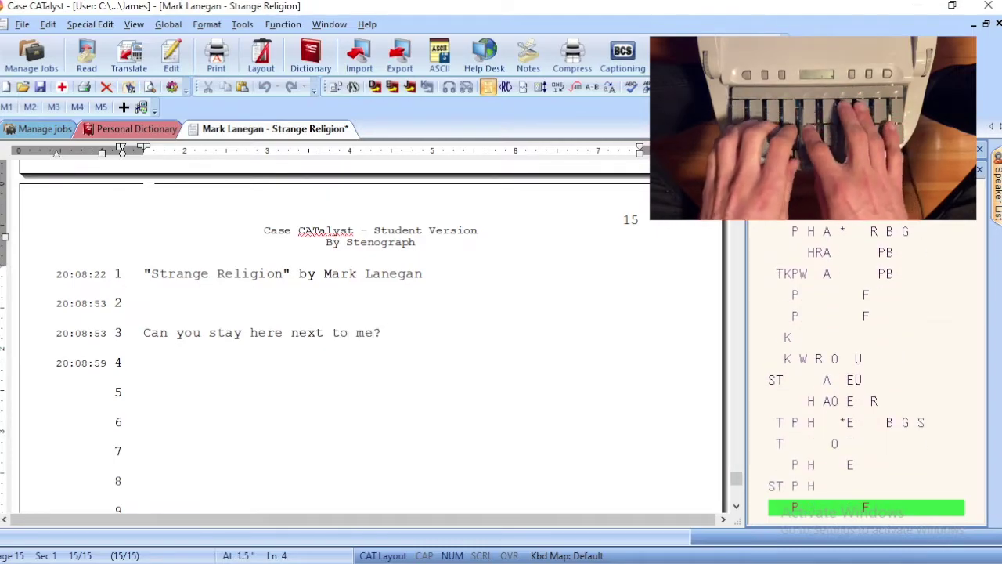
text(We'll just)
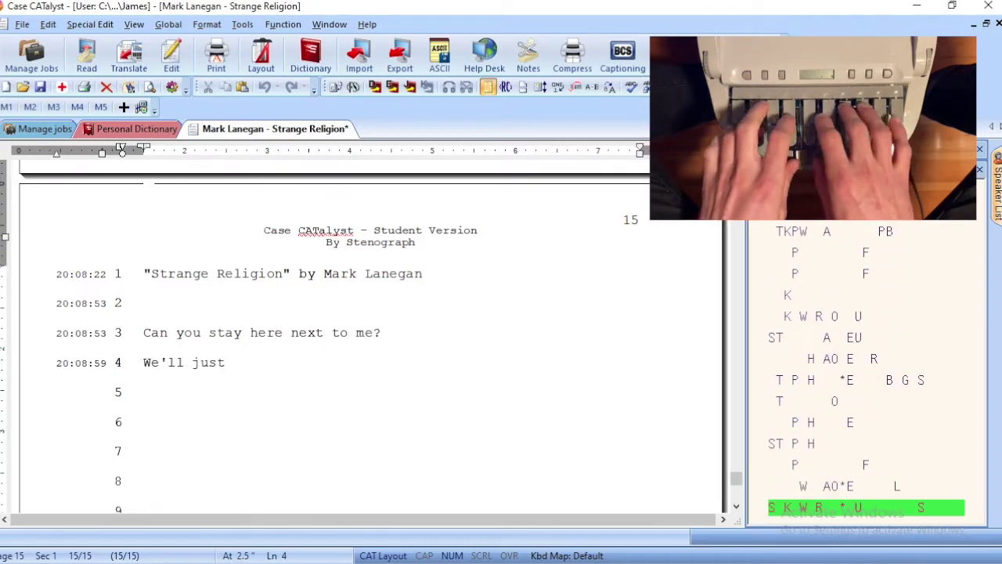
text( keep driving)
key(Return)
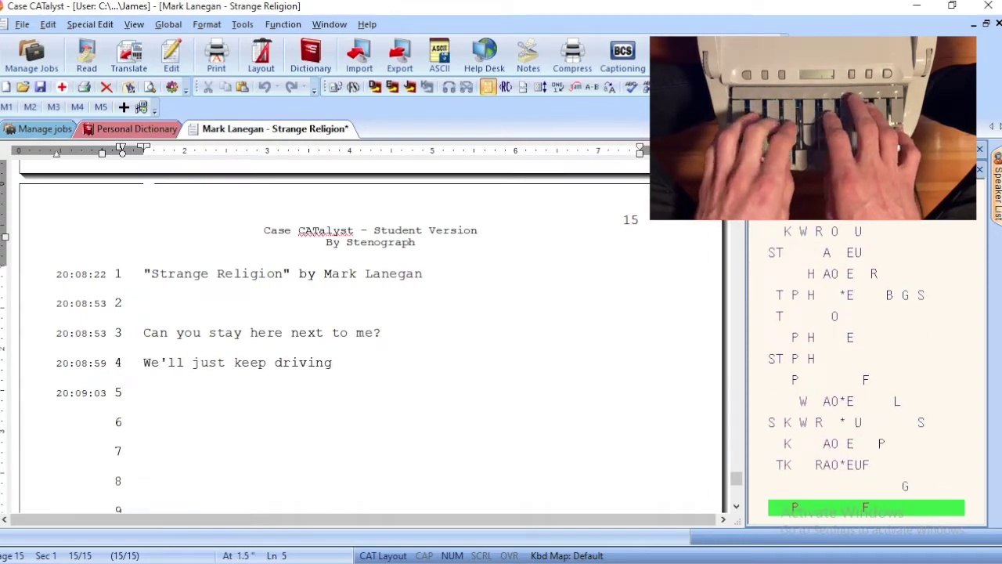
text(Because of you)
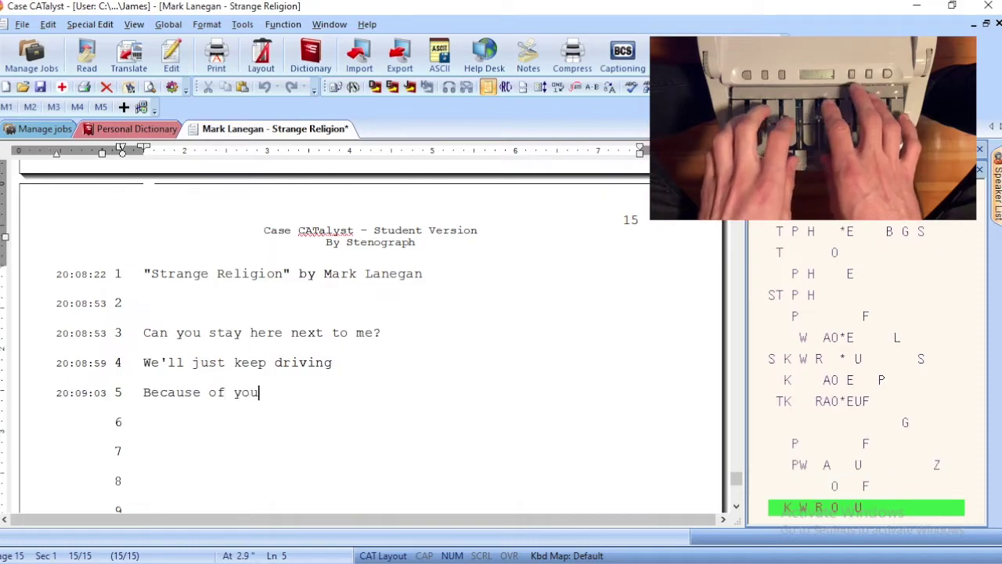
text( I see a light)
key(Return)
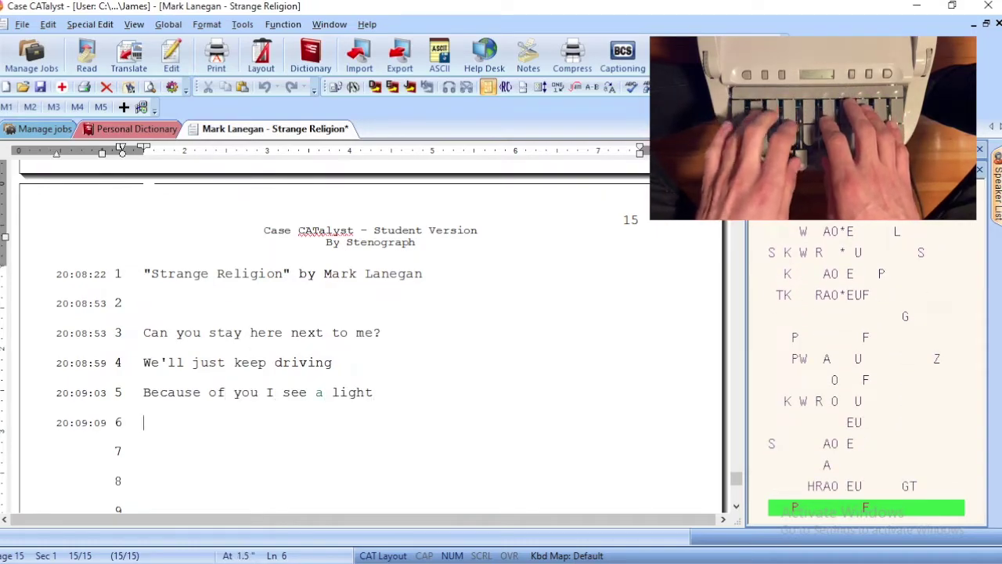
text(The Buick's a)
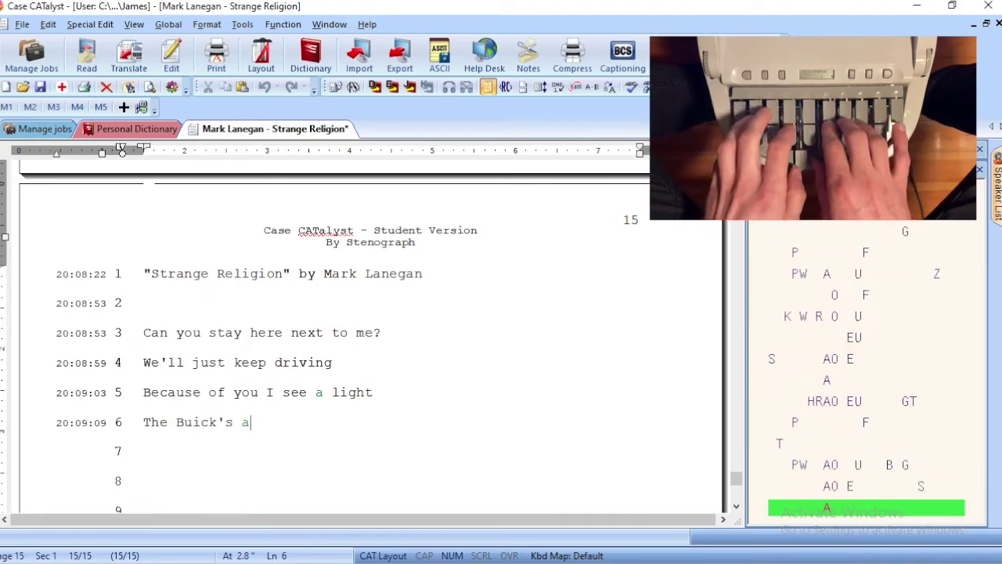
text( Century,)
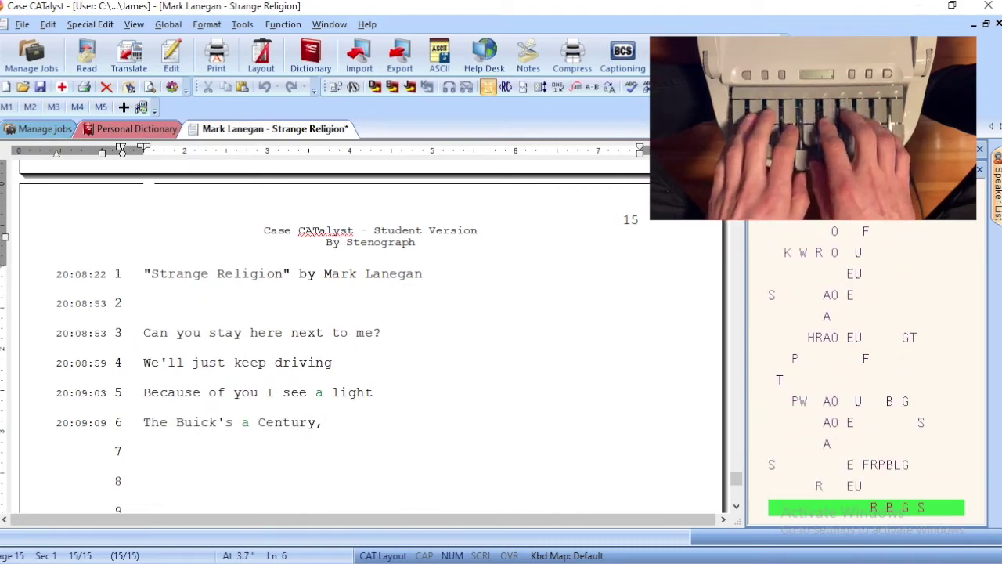
text( a '7)
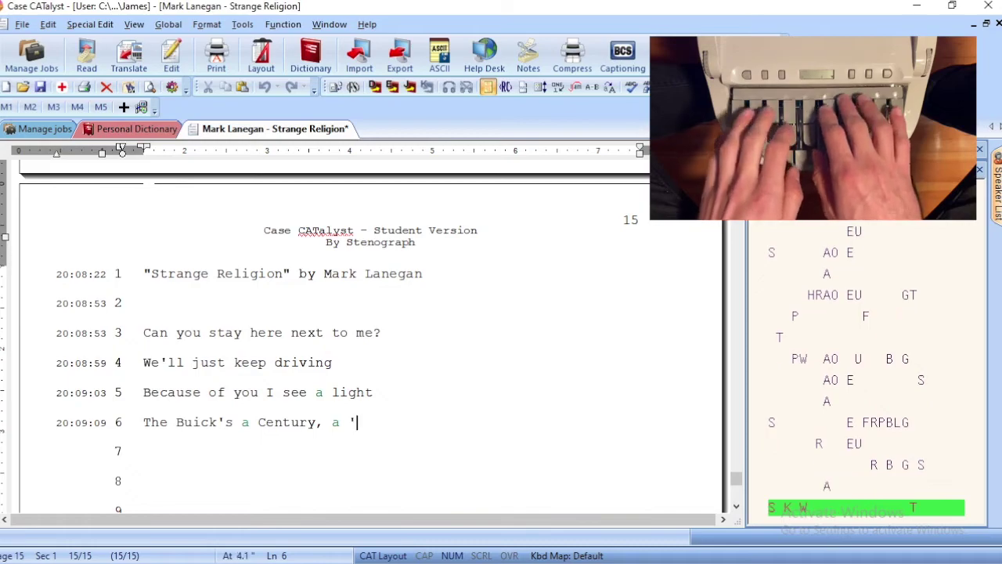
text(3 like you)
key(Return)
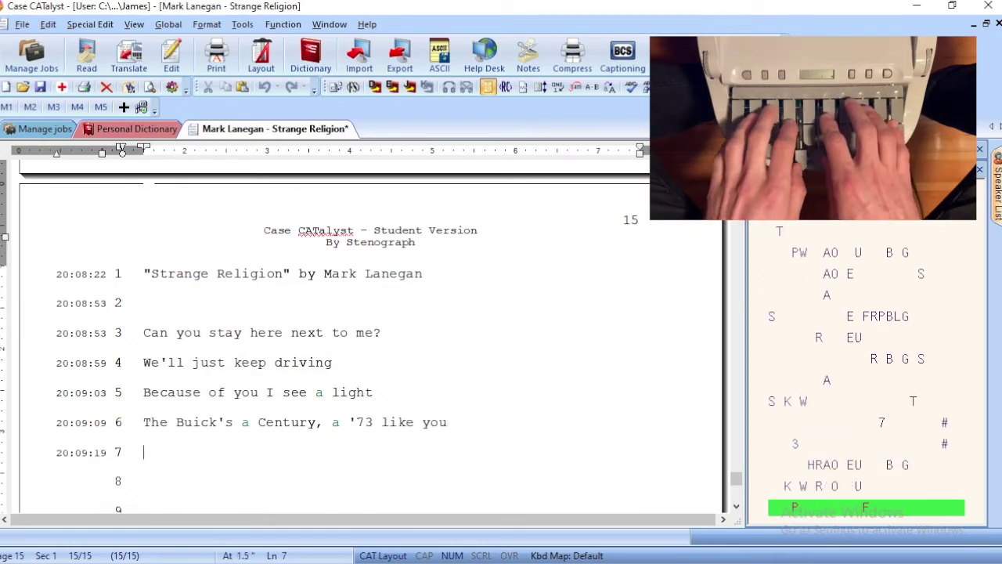
text(Some strange religion)
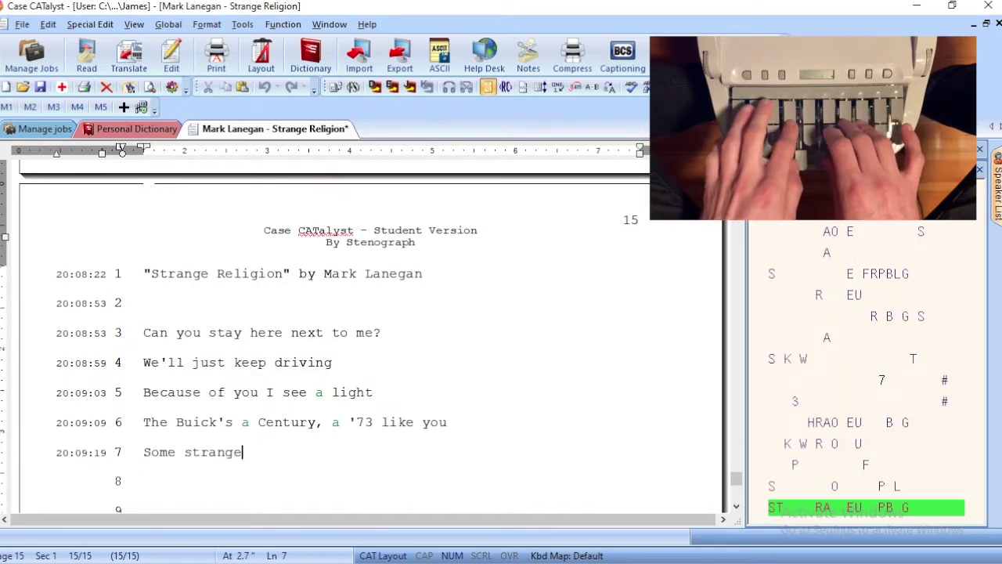
key(Return)
key(Return)
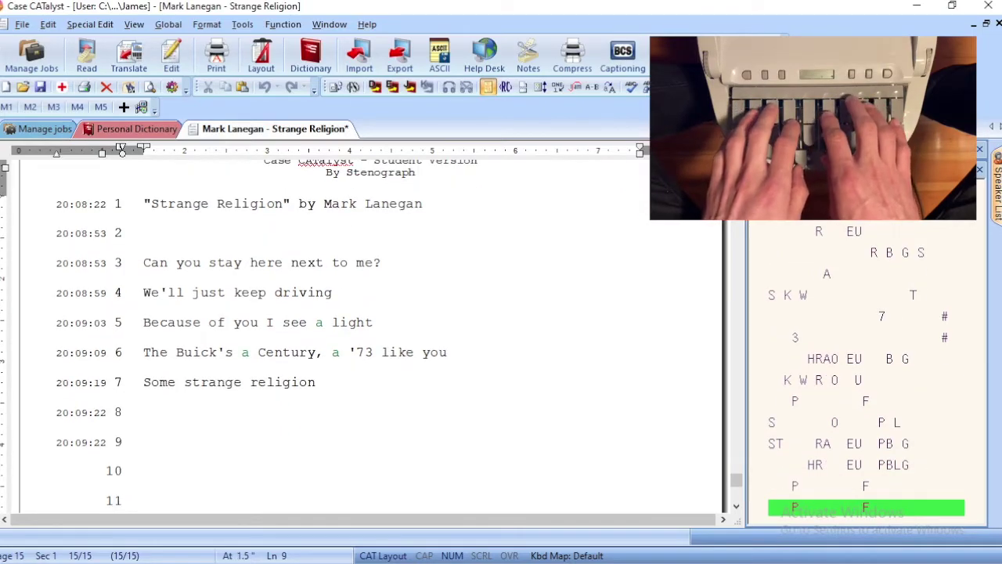
Write the second verse, 'I get my hands on some money, mama' through 'take it in stride'.
text(I)
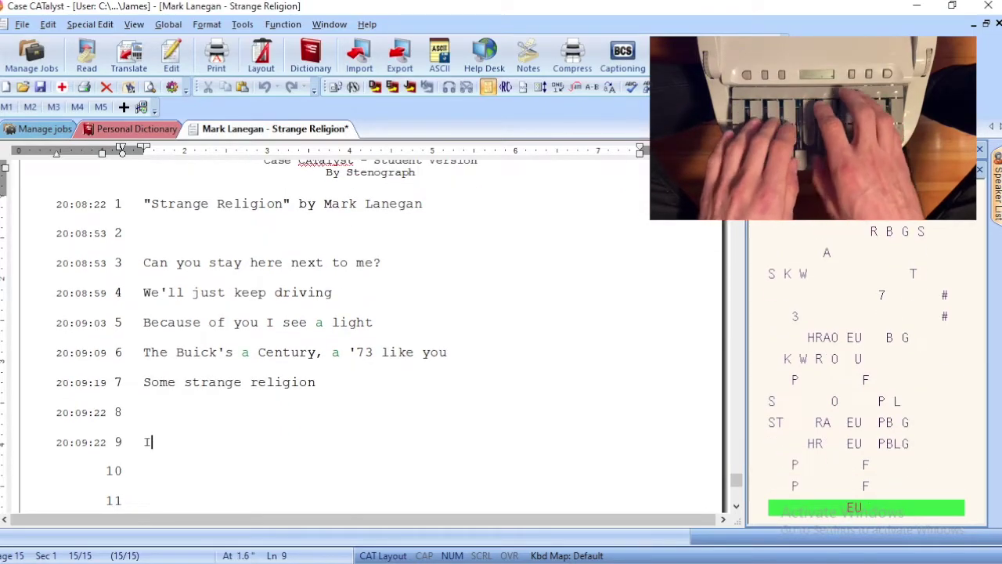
text( get my hands)
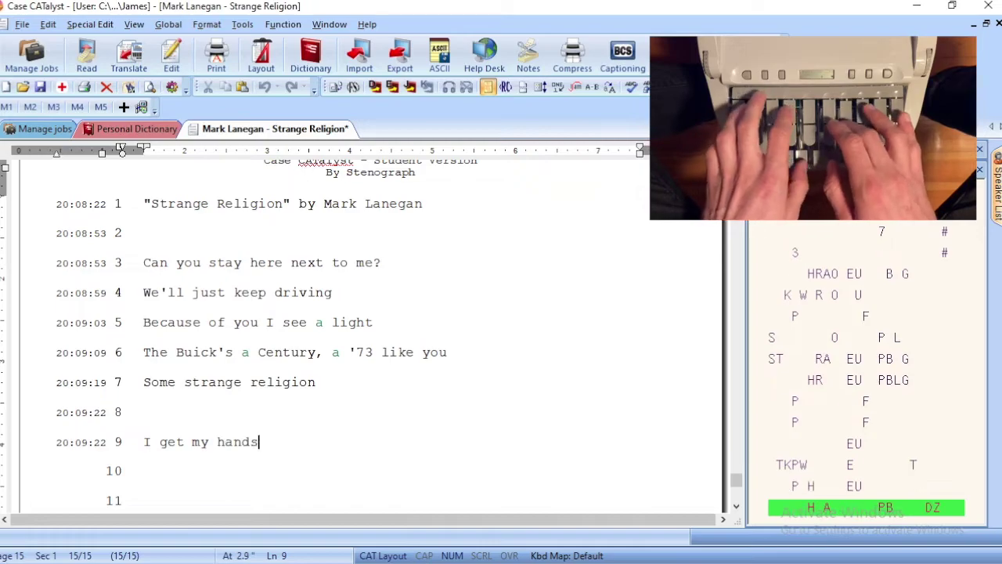
text( on some money,)
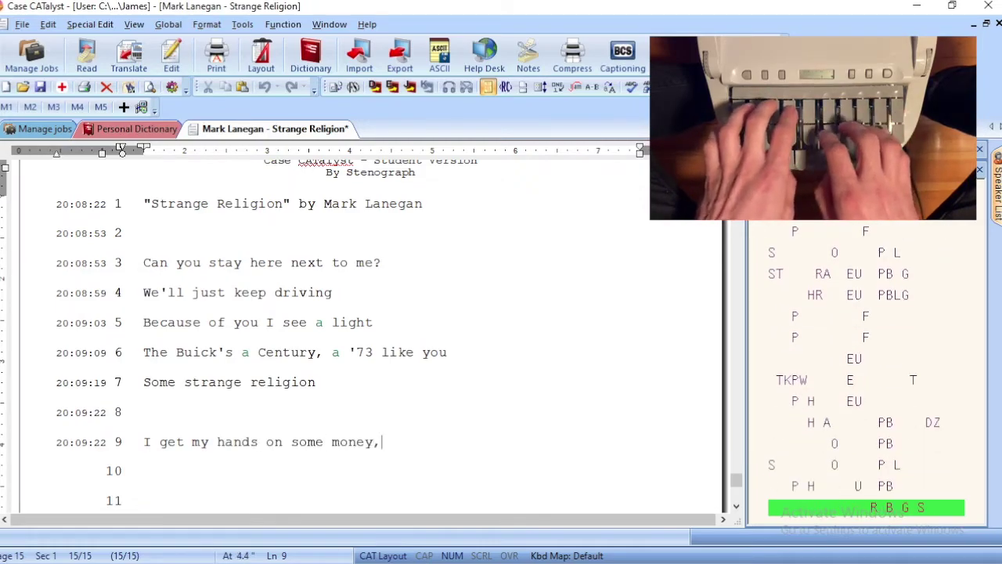
text( mama)
key(Return)
text(And a shot in the night)
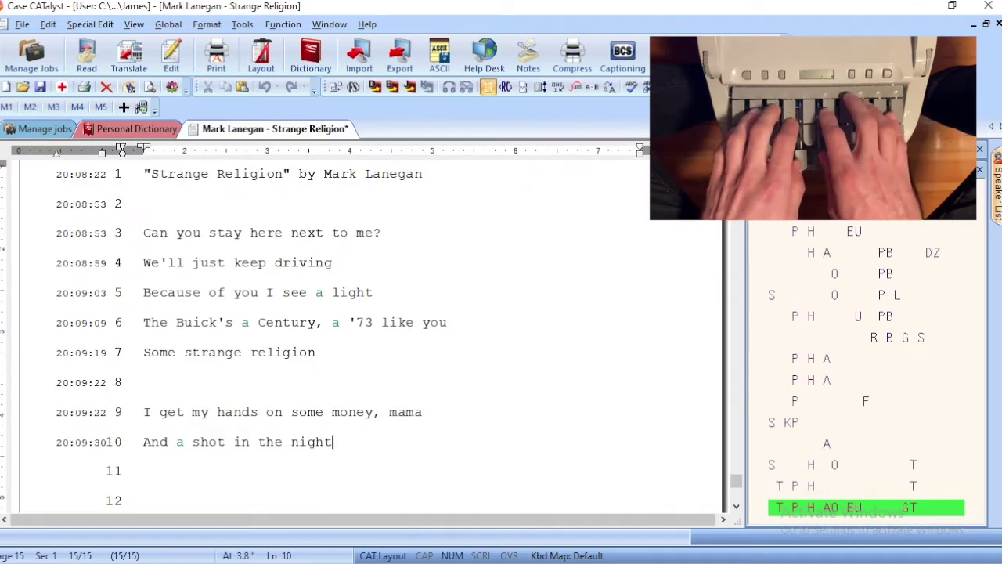
key(Return)
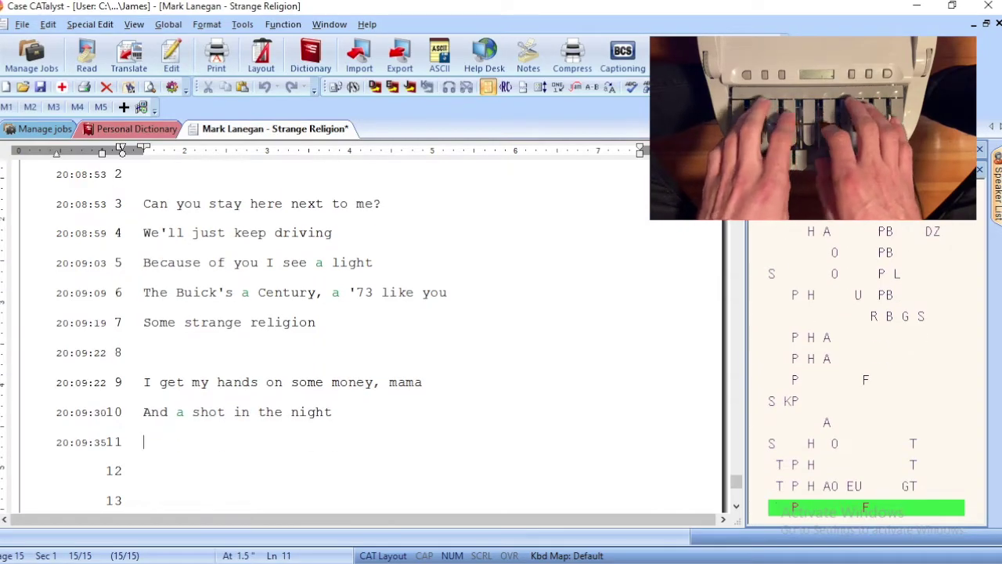
text(Stared down the past)
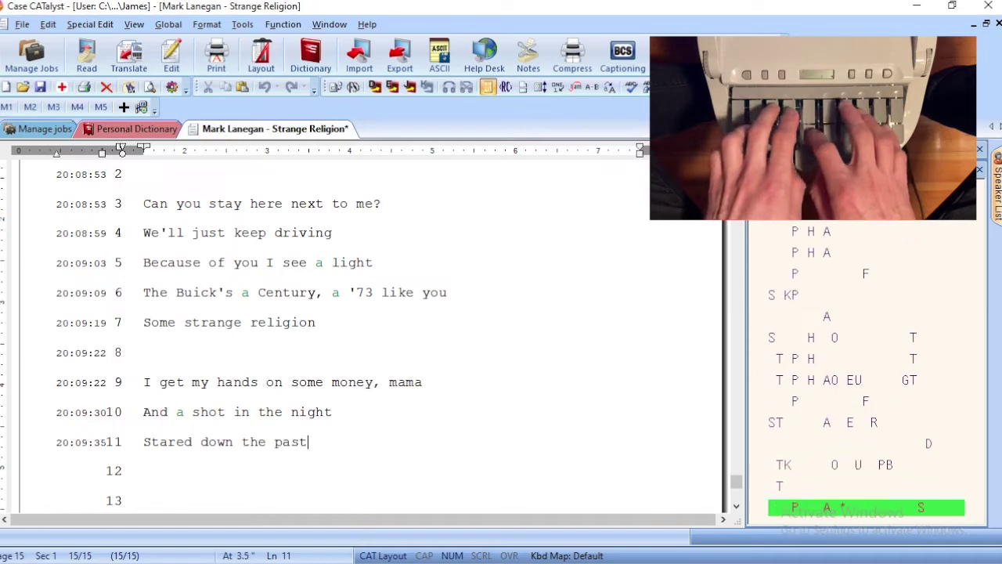
text( and just scar)
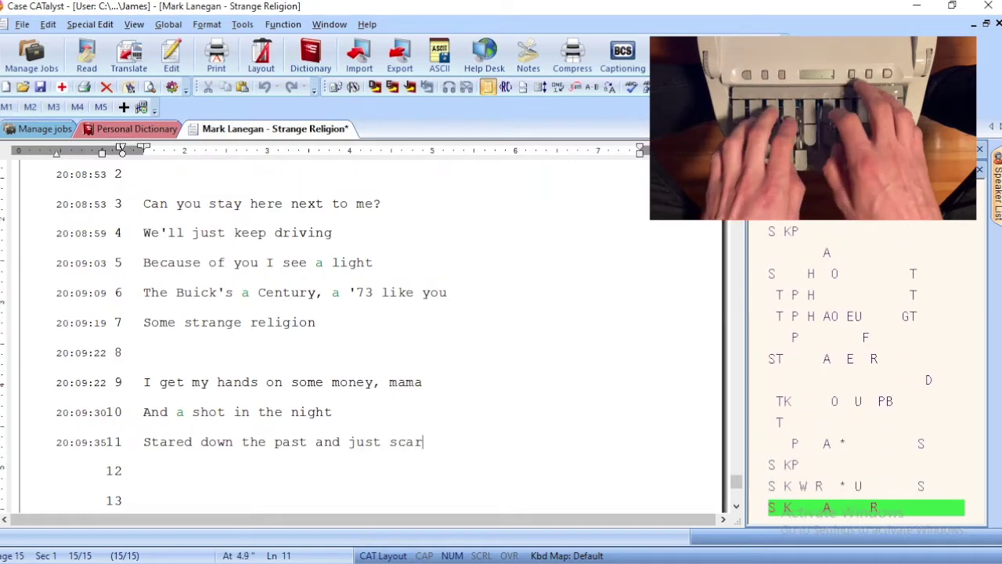
text(red my)
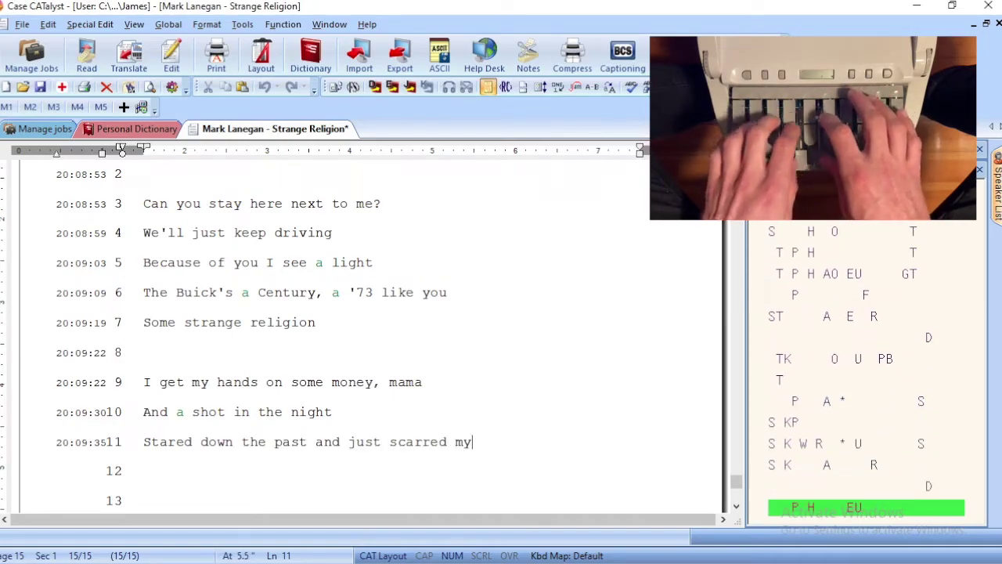
text( eyes)
key(Return)
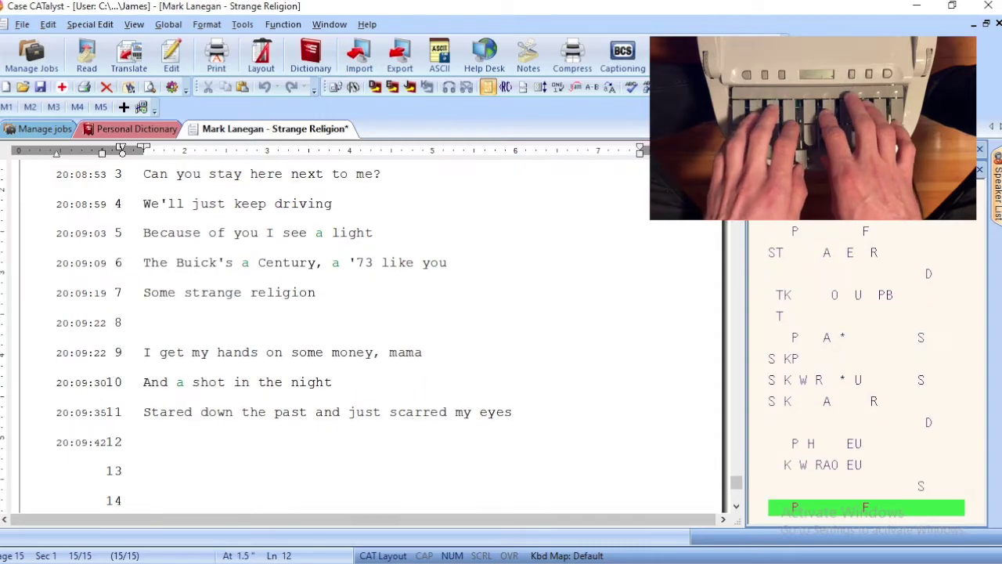
text(Now I know)
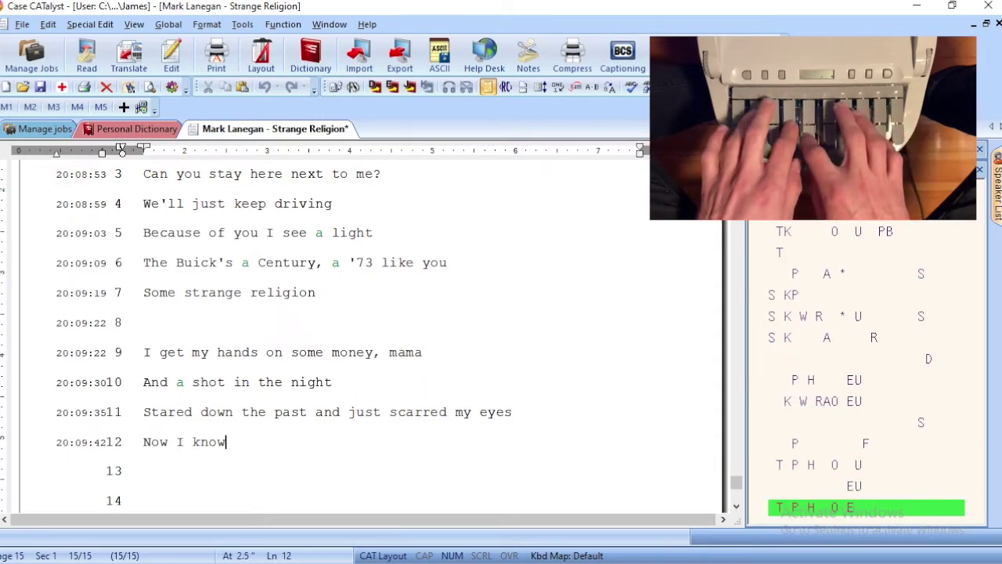
text( there's no easy ride)
key(Return)
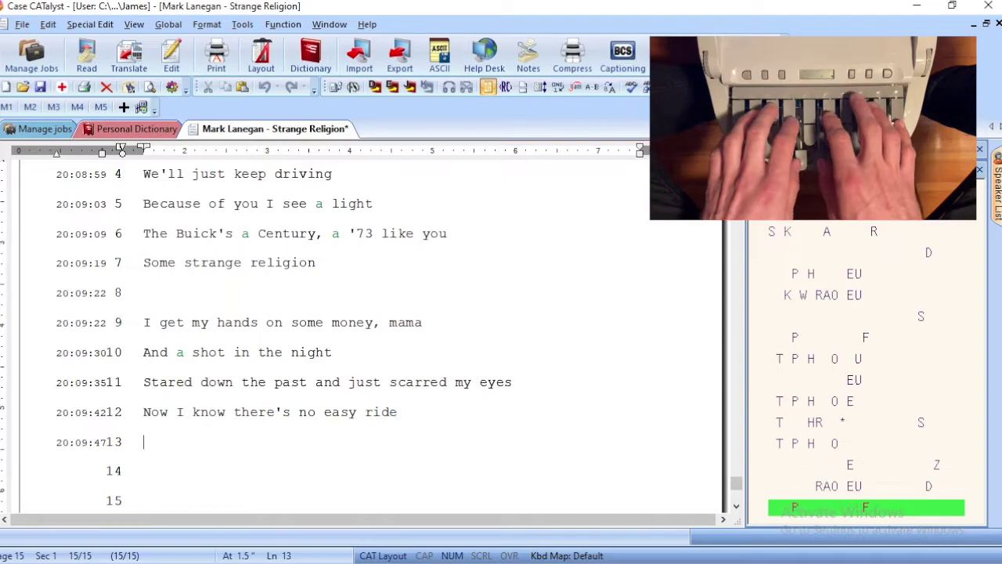
text(She's)
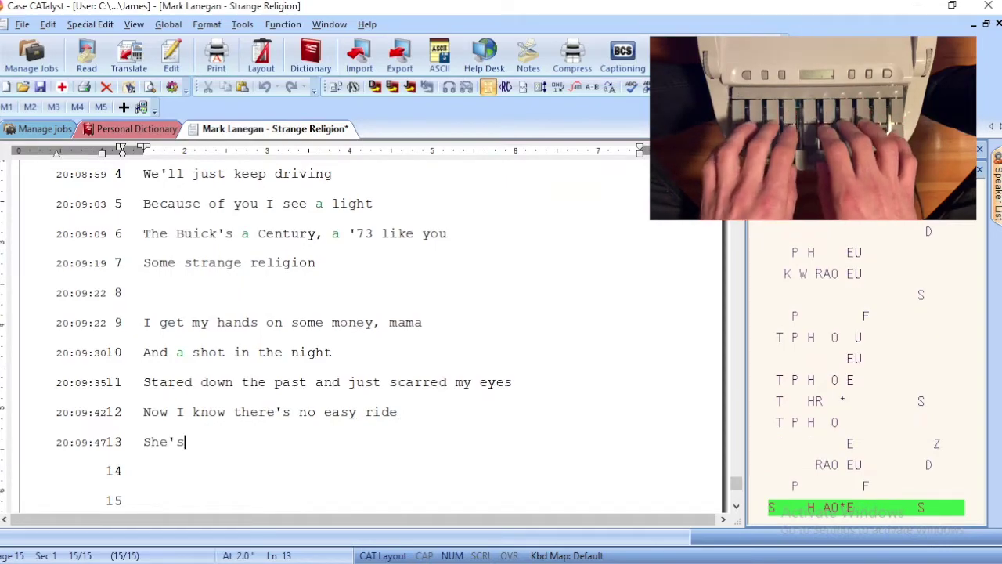
text( been the kind who)
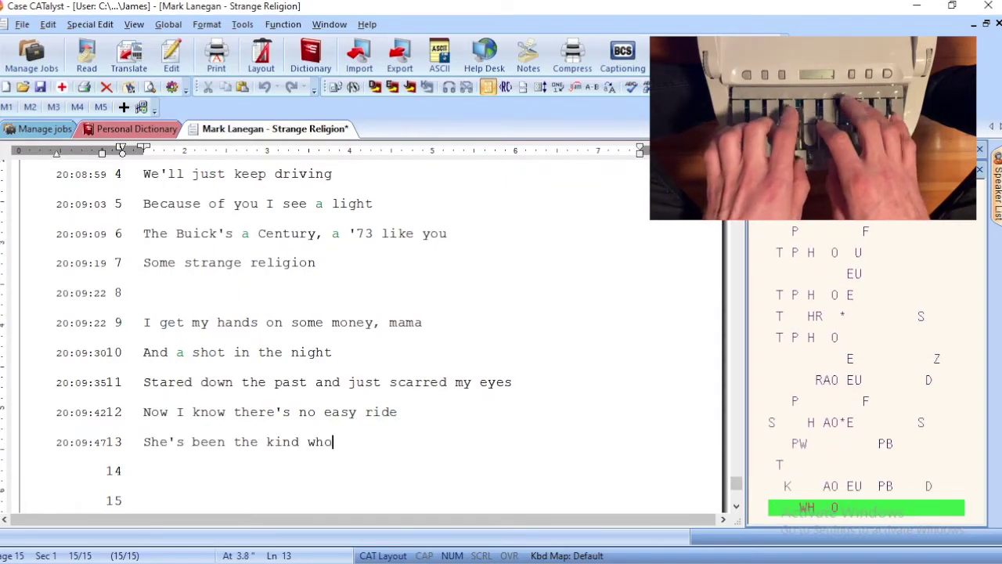
text( would take it)
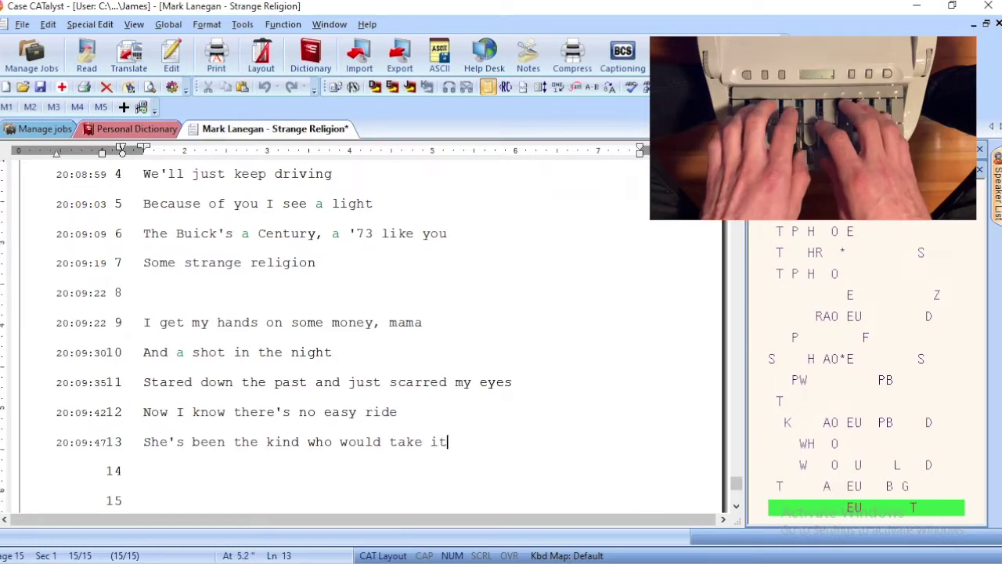
text( in stride)
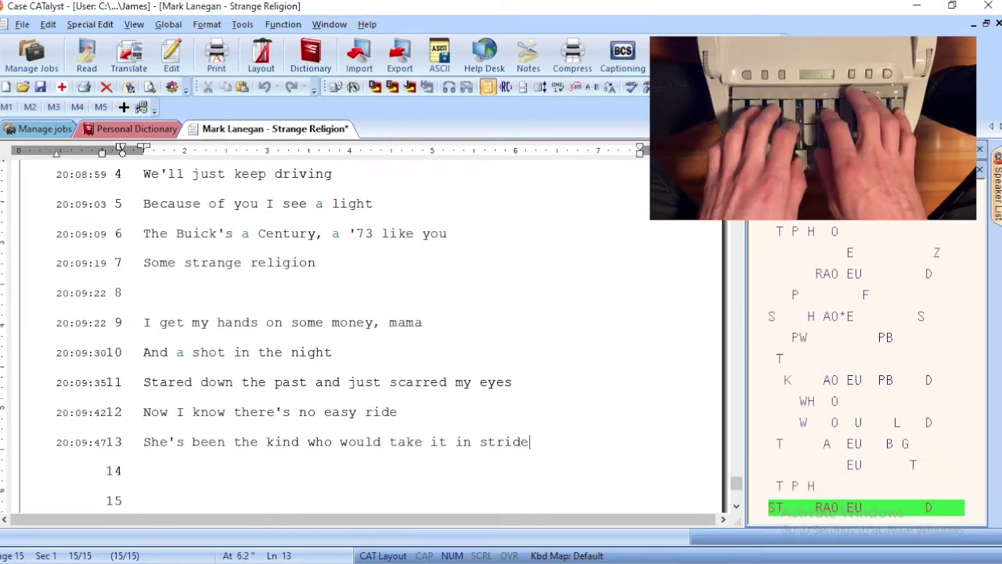
key(Return)
key(Return)
Stroke the five verse lines from 'Some jack of diamonds kicked her heart around' to 'like nobody else could be'.
text(Some)
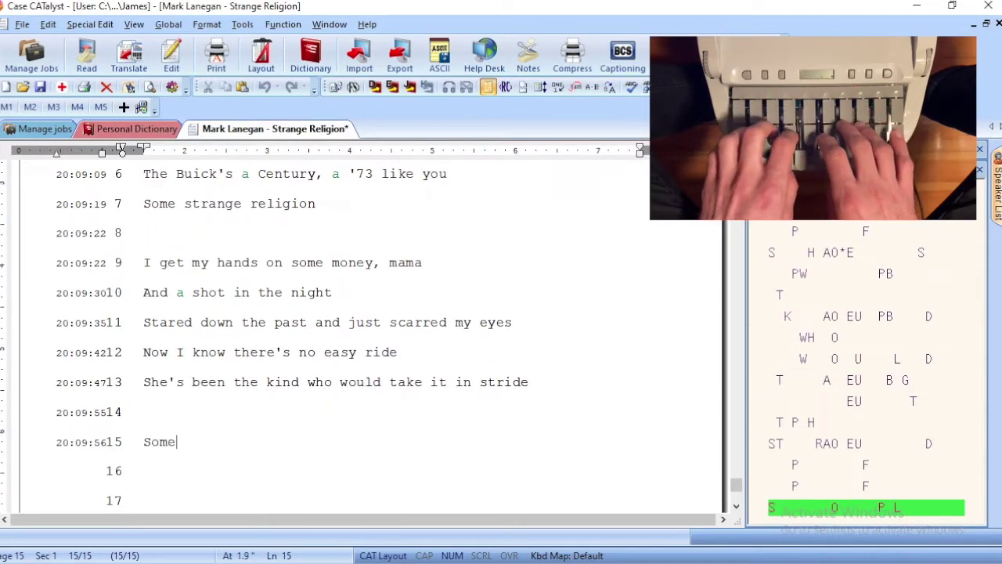
text( jack of diamonds)
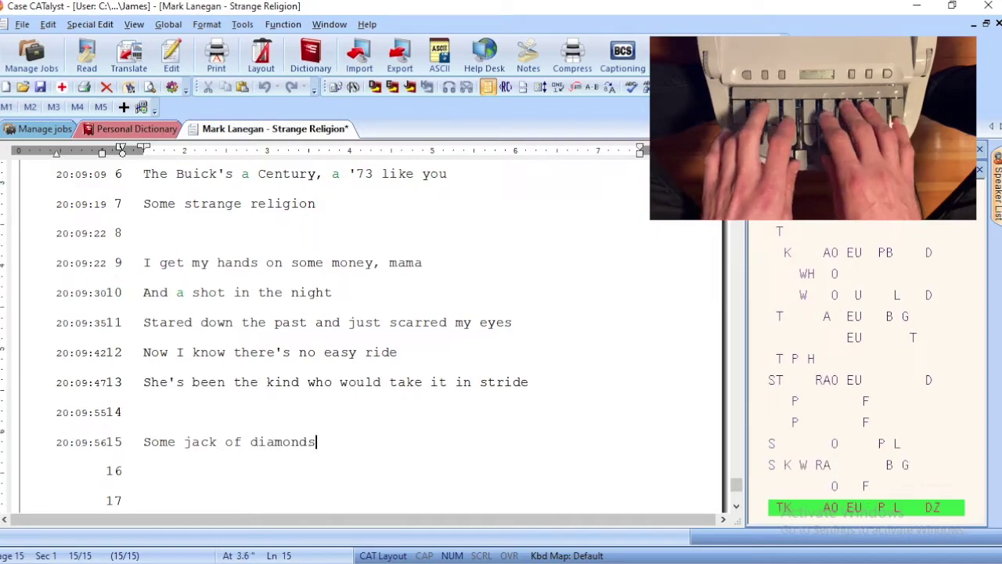
text( kicked her heart)
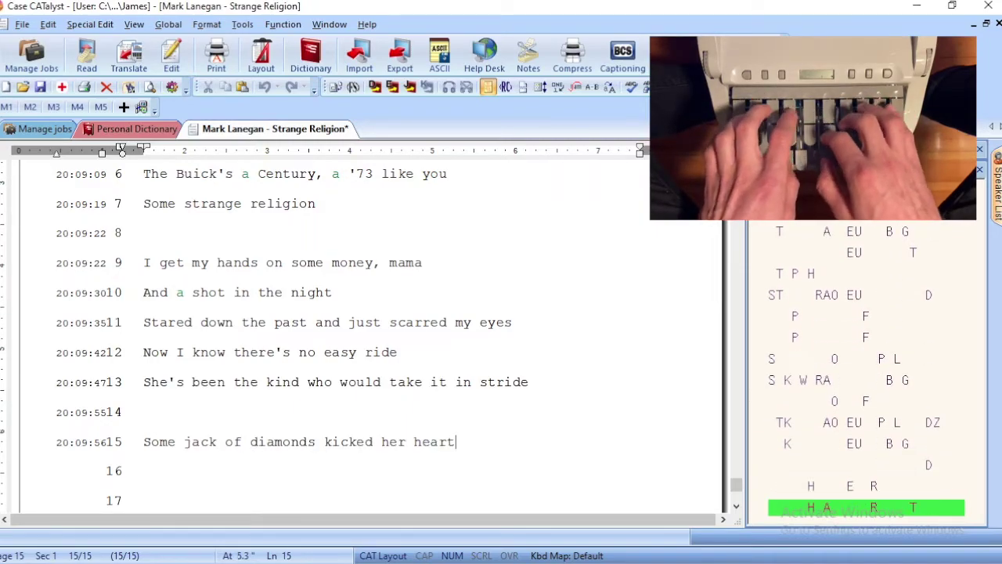
text( around)
key(Return)
text(Did)
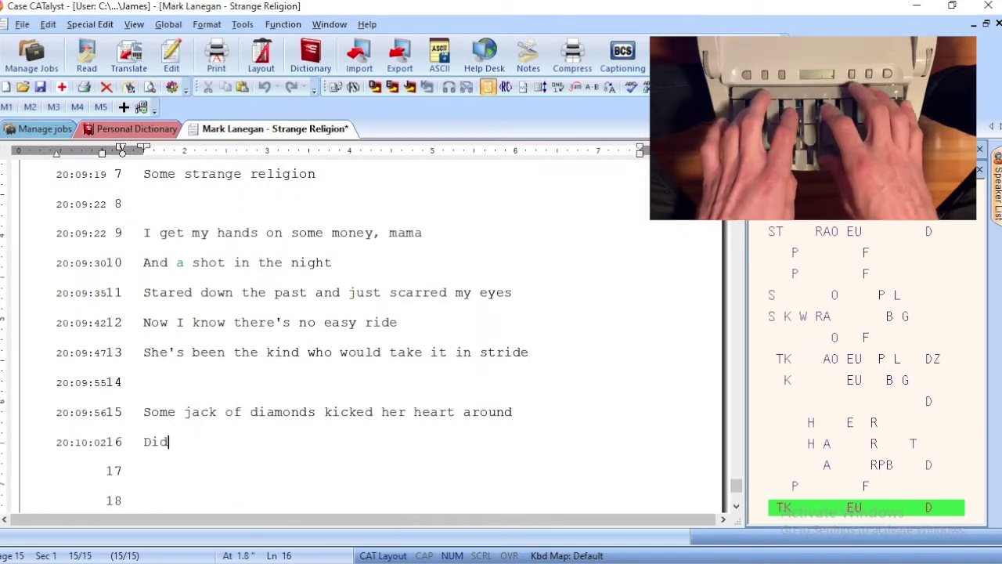
text( they know they were)
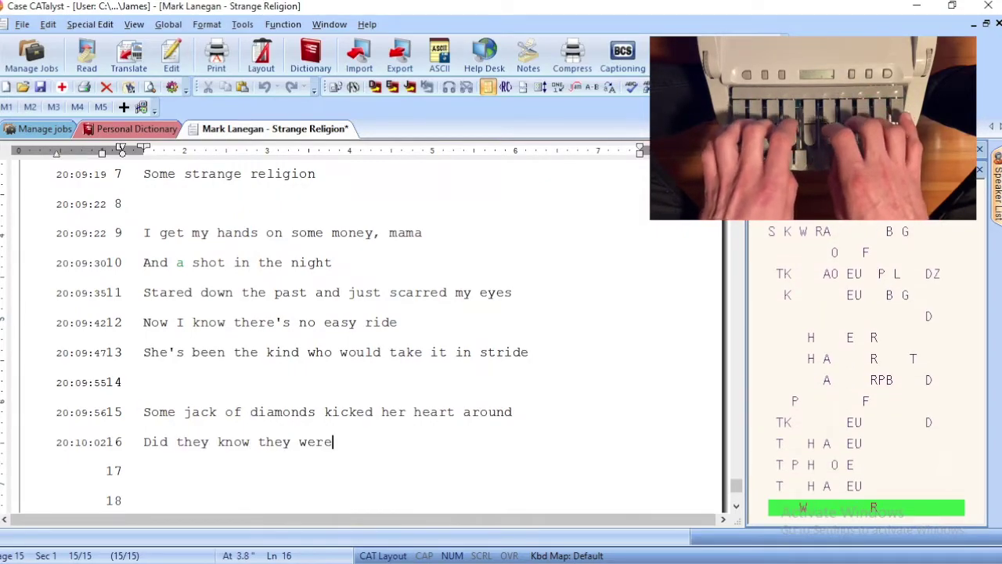
text( walking on holy)
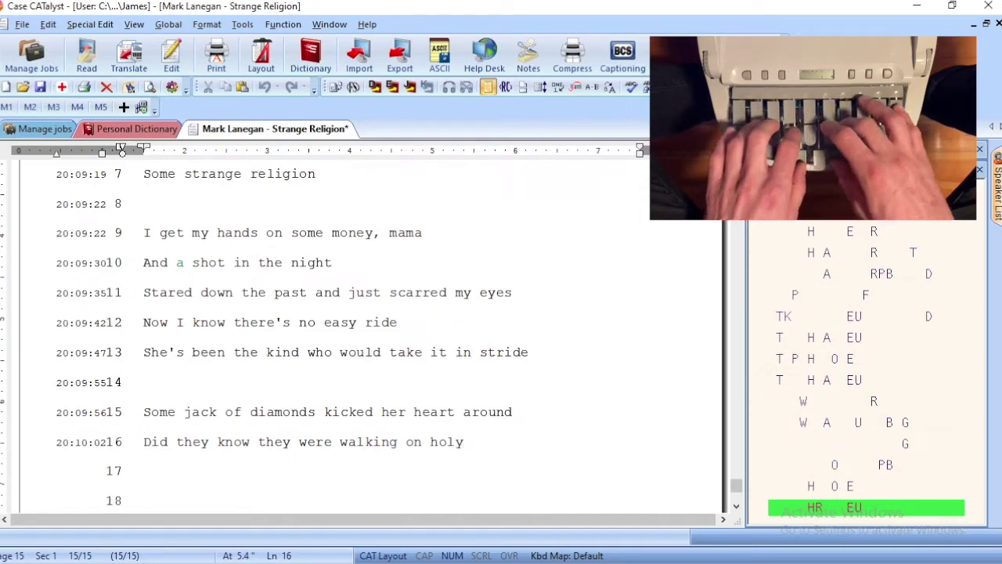
text( ground?)
key(Return)
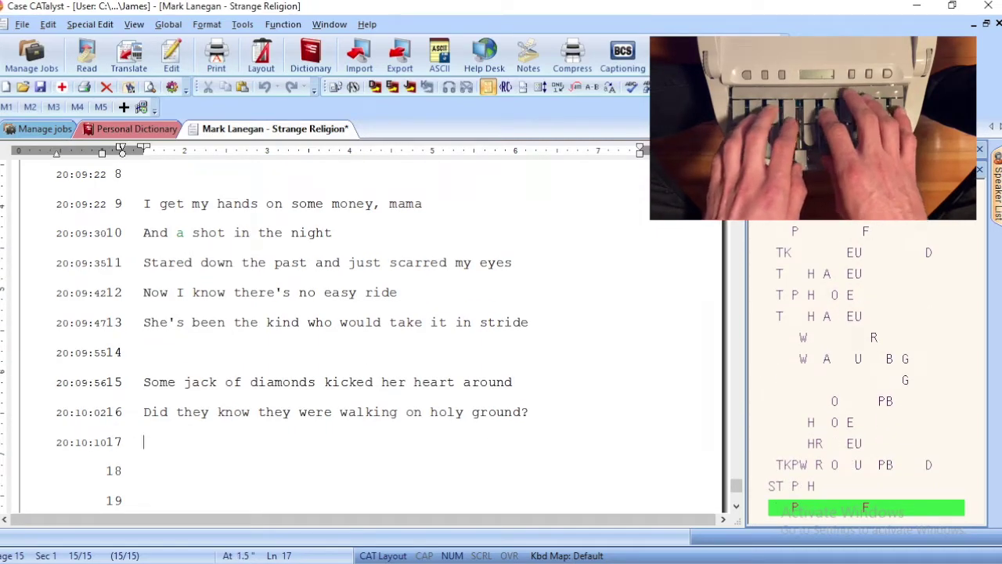
text(I almost called it a)
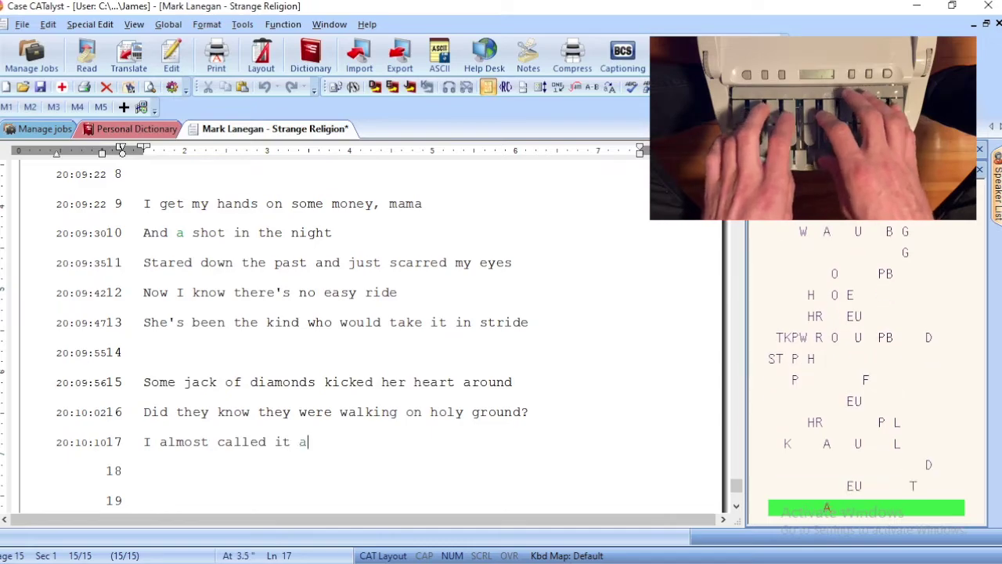
text( day so many times)
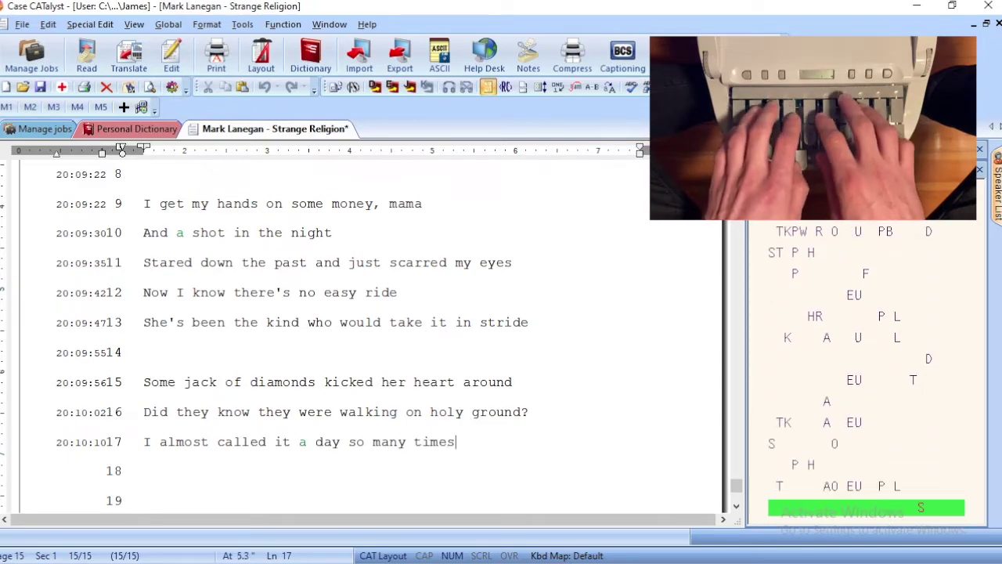
key(Return)
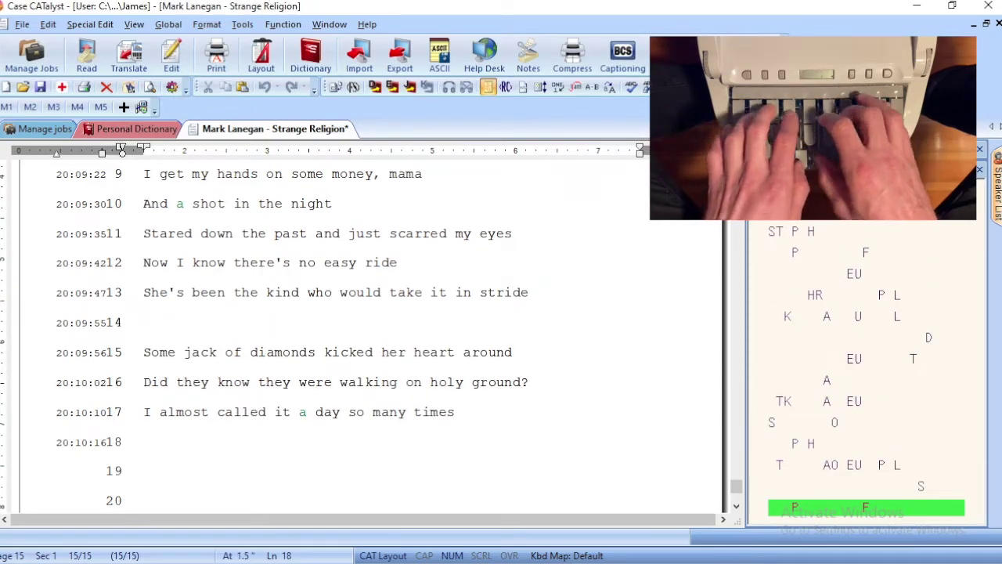
text(Didn't know what it felt)
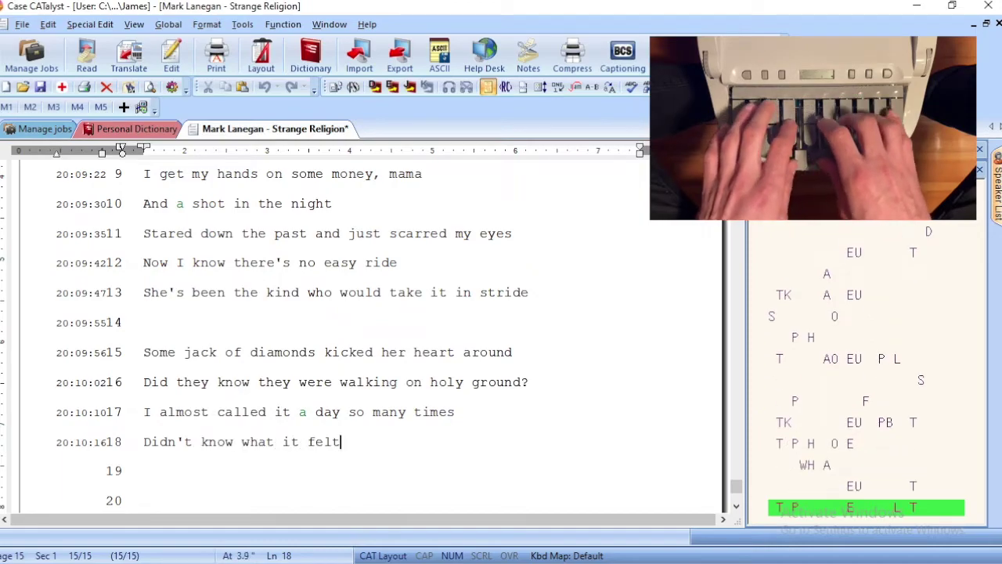
text( like to be alive)
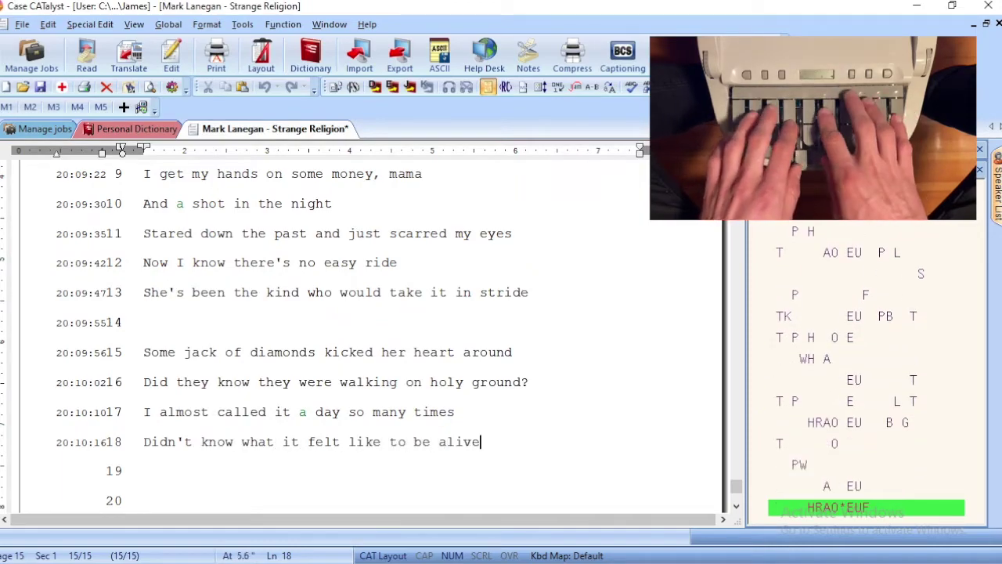
key(Return)
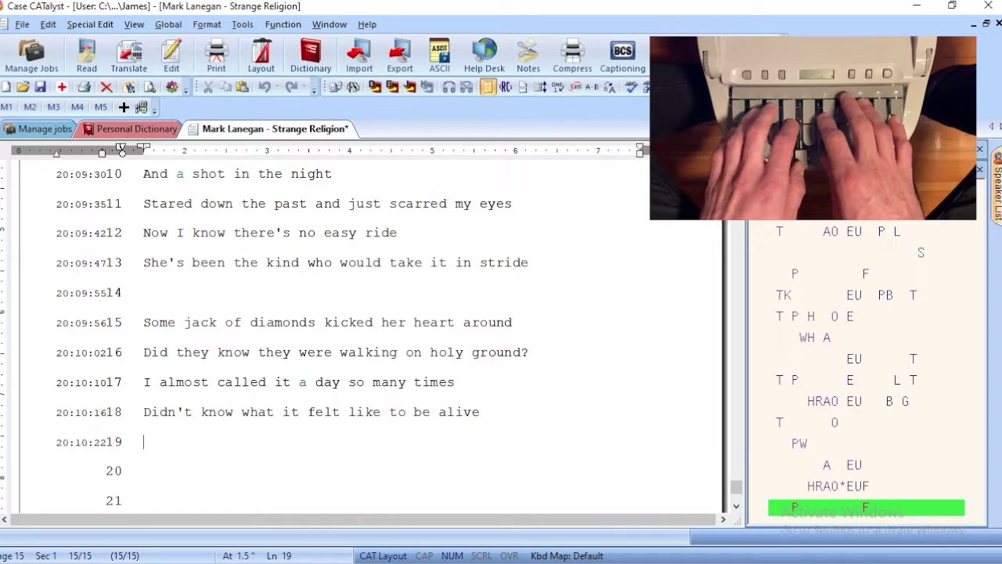
text(Till you been a)
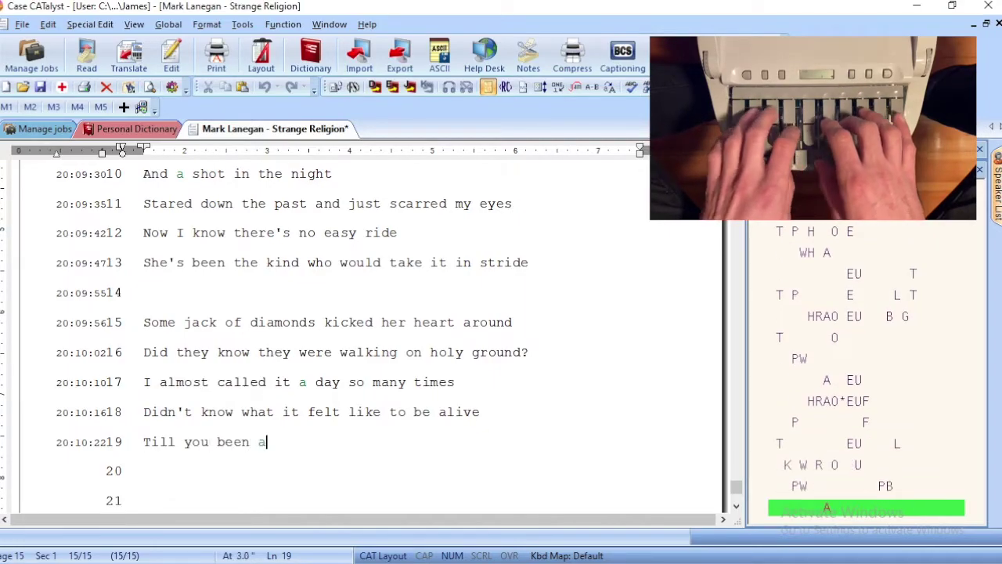
text( friend to me)
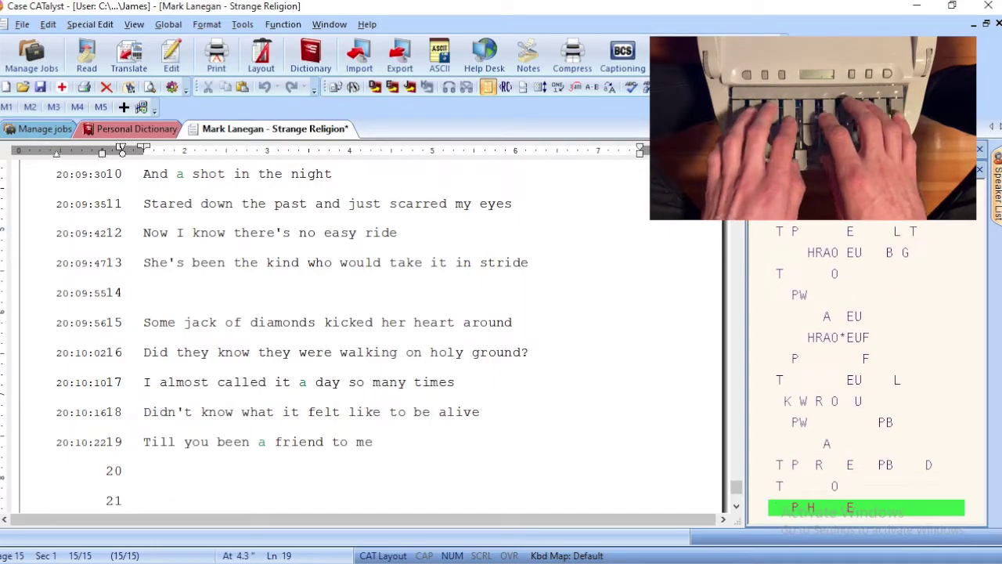
text( like nobody else could be)
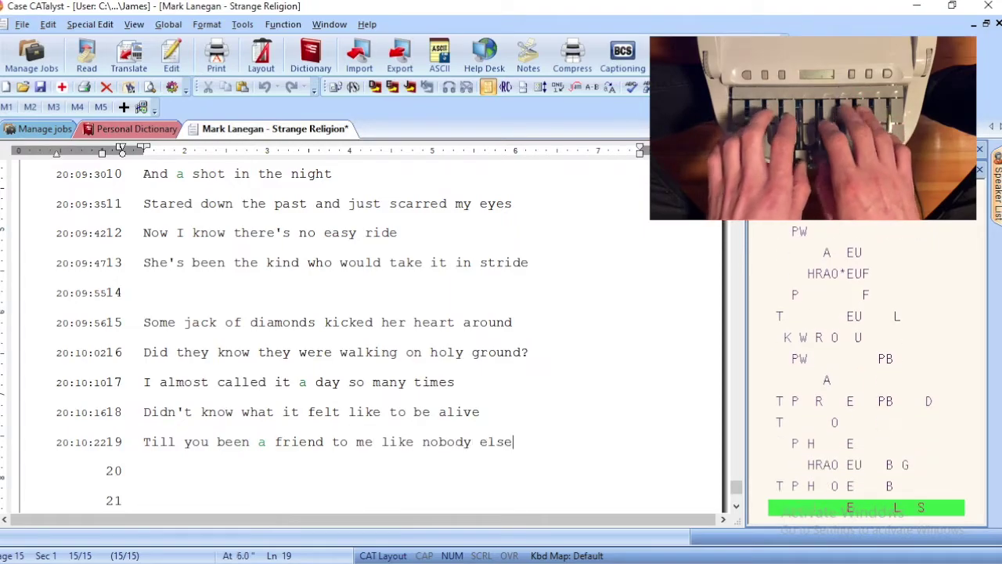
key(Return)
key(Return)
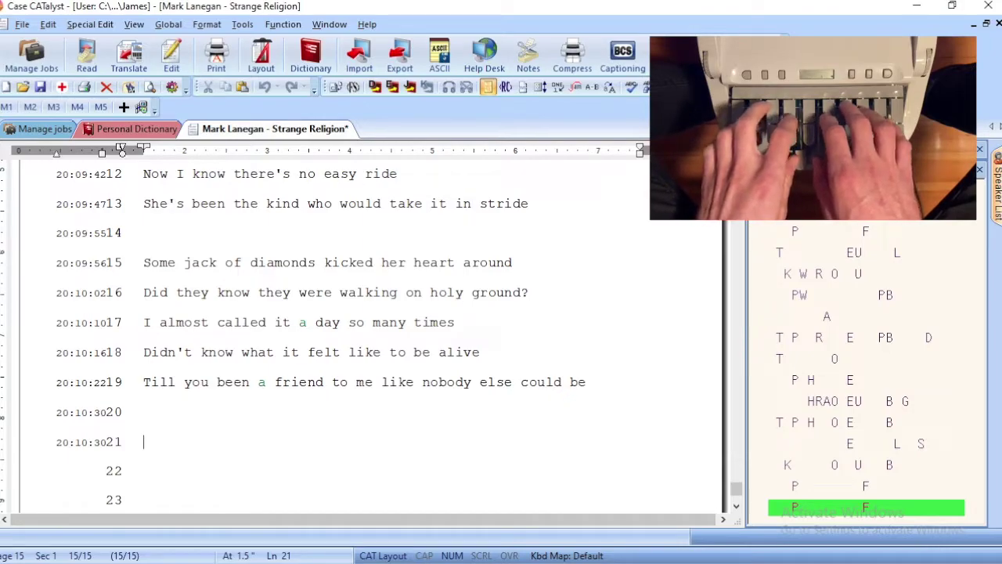
text(Keep my)
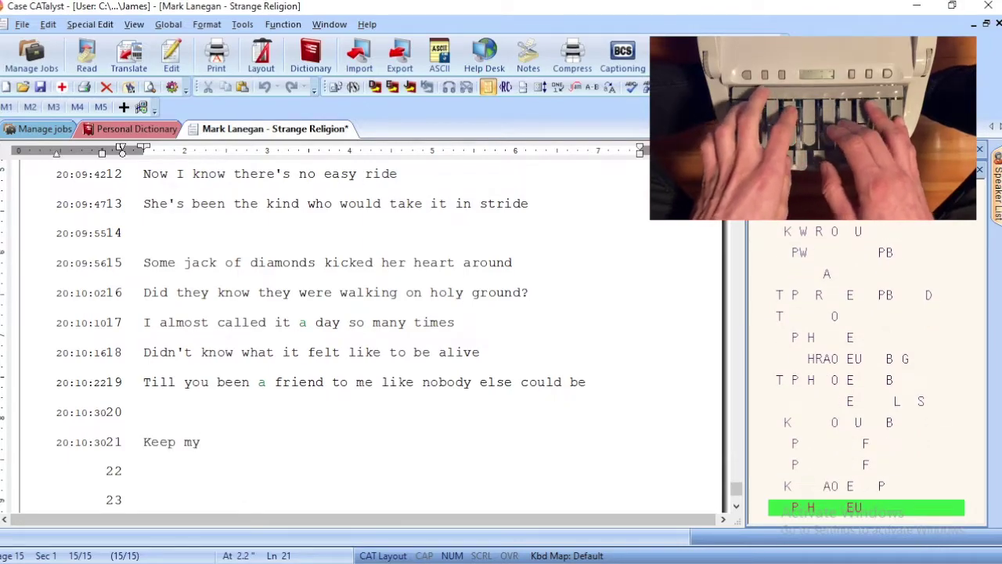
text( hands on the wheel now, mama)
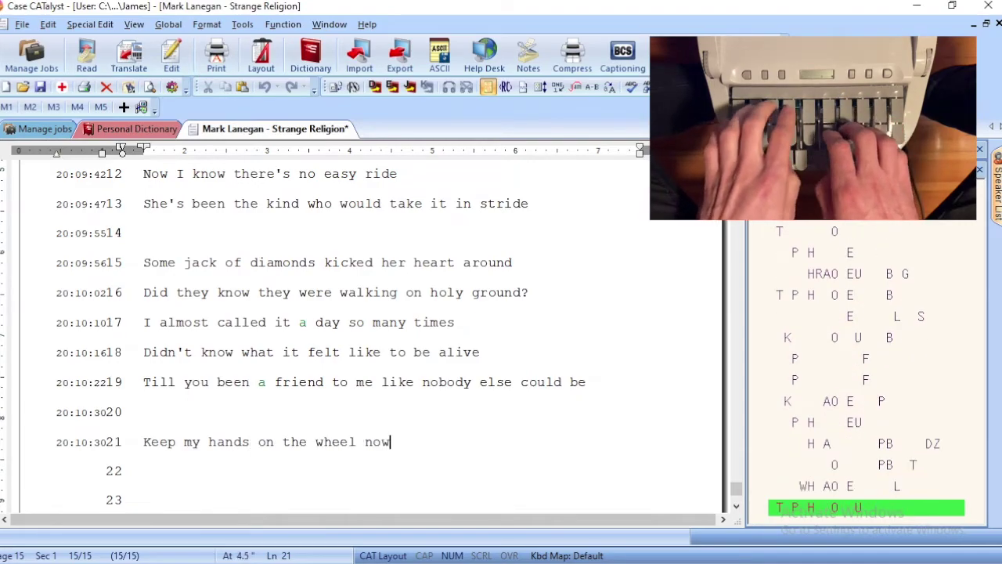
key(Return)
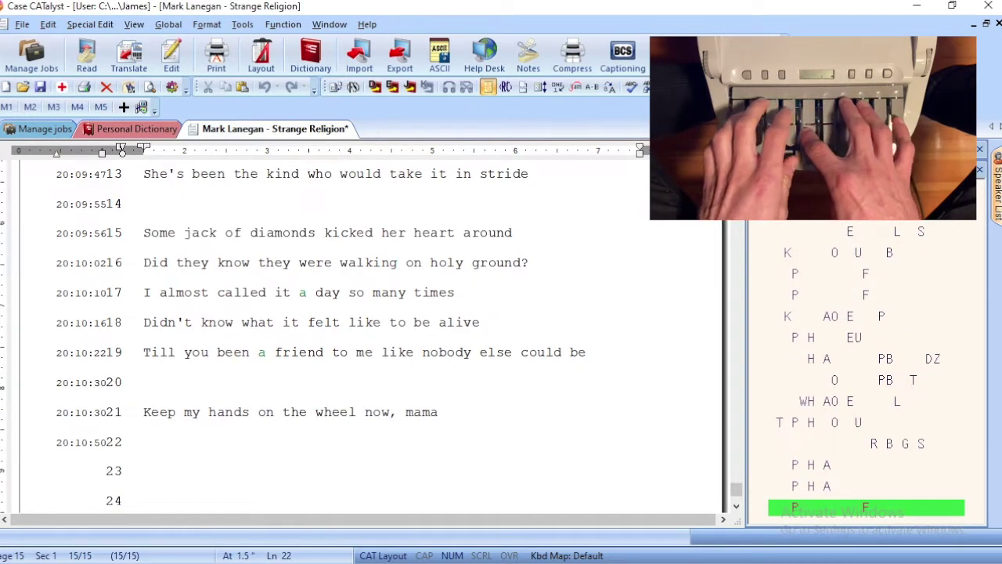
text(I'm gonna hon)
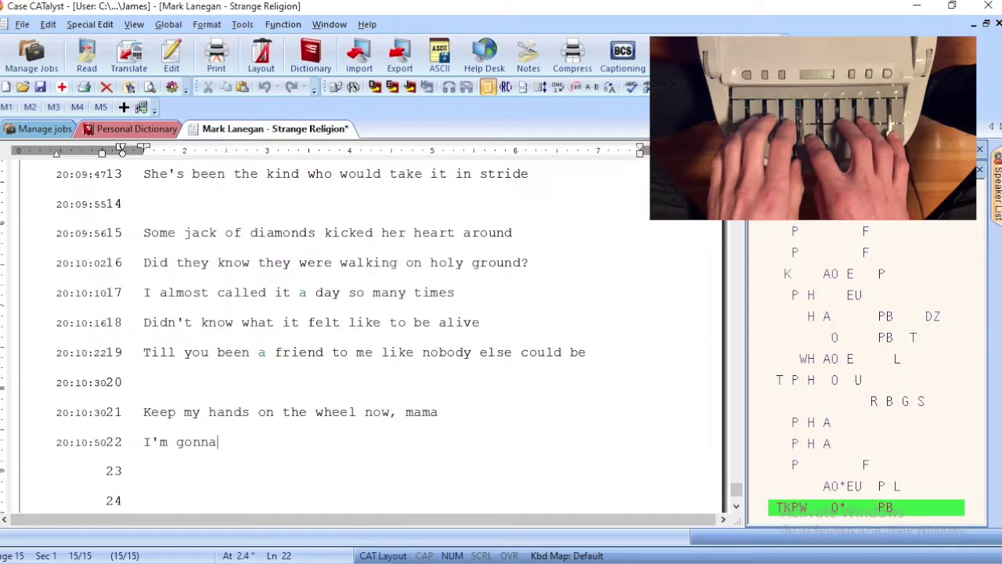
text(est)
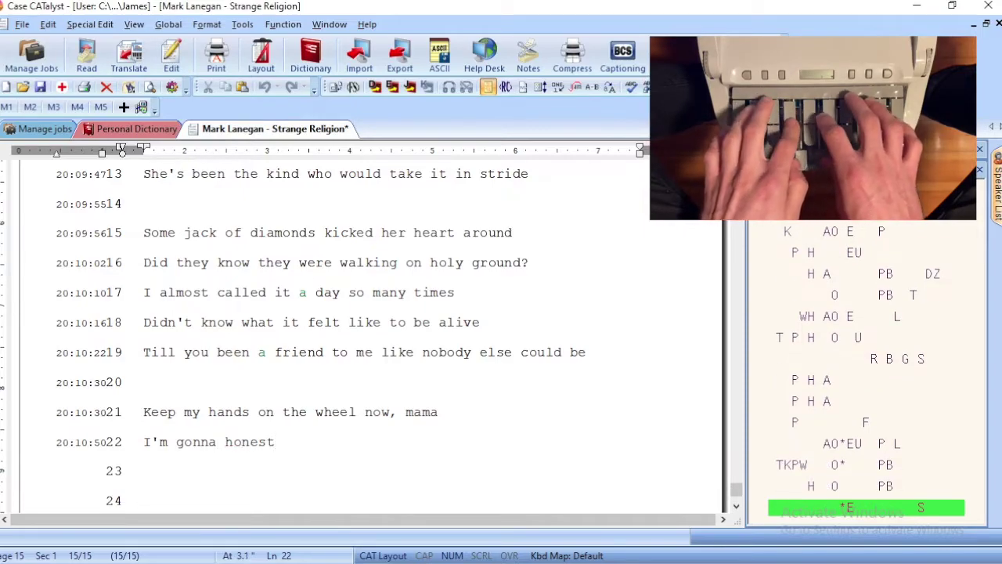
text(ly try)
key(Return)
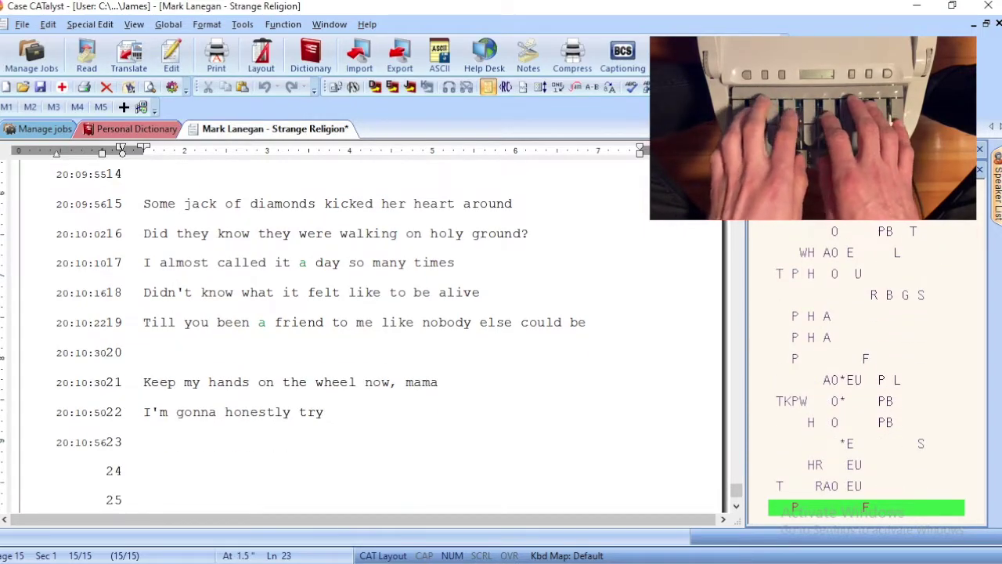
text(She looked past)
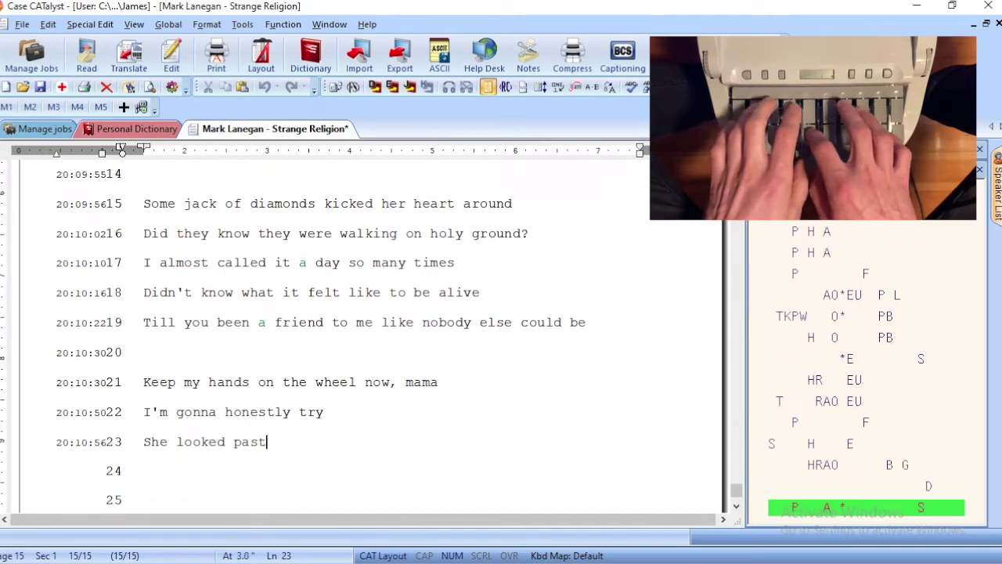
text( to scars and the burn ed)
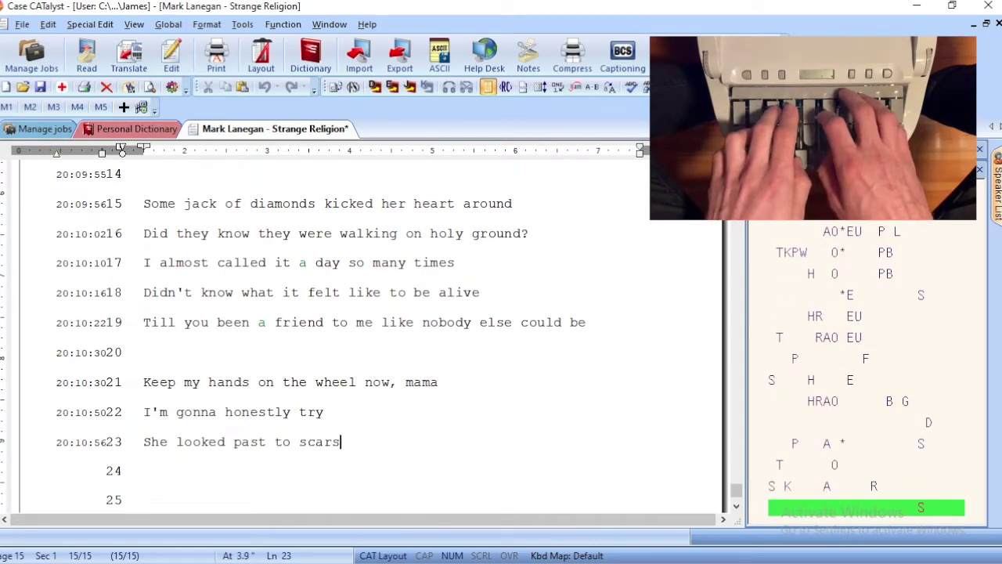
text( out eyes)
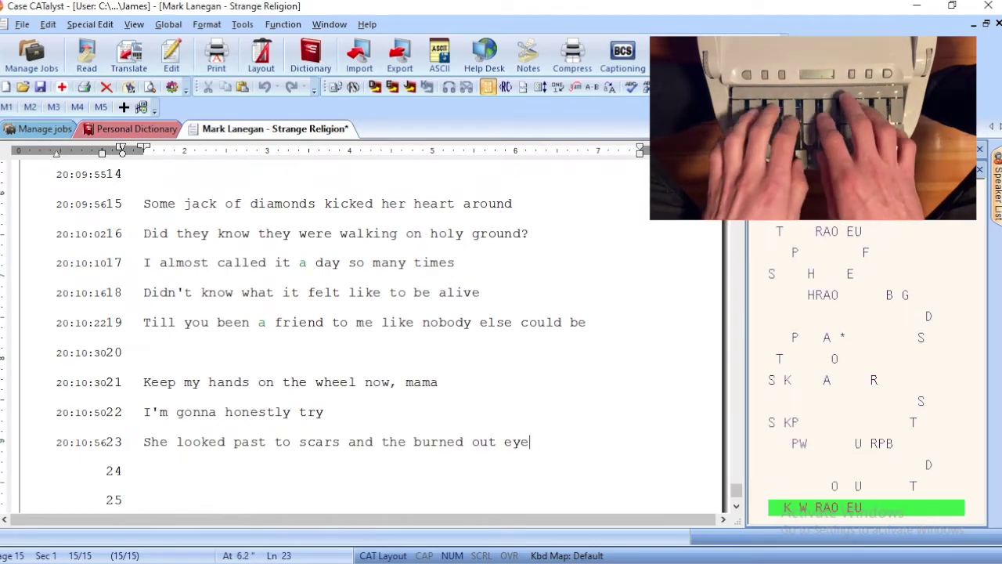
key(Return)
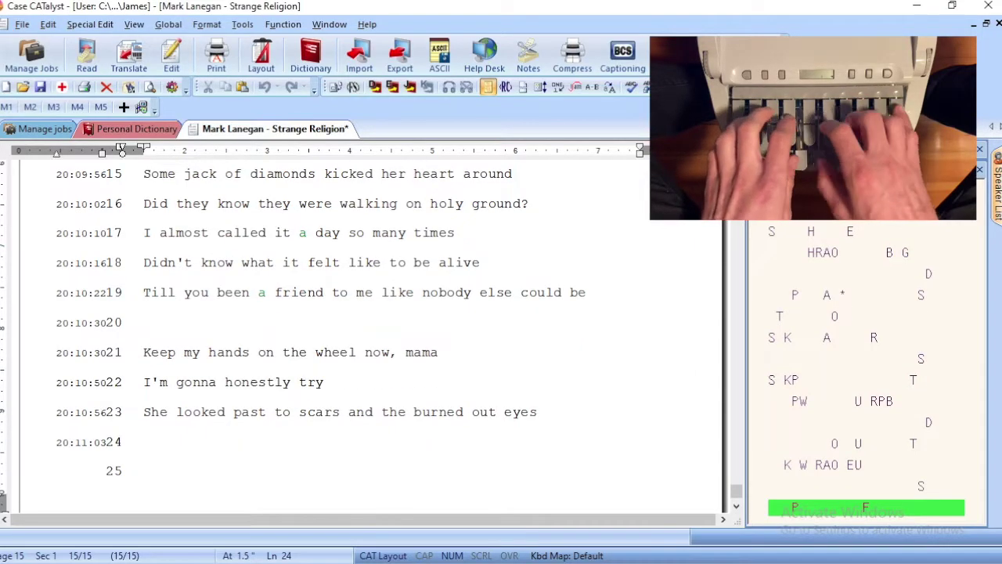
text(You could see)
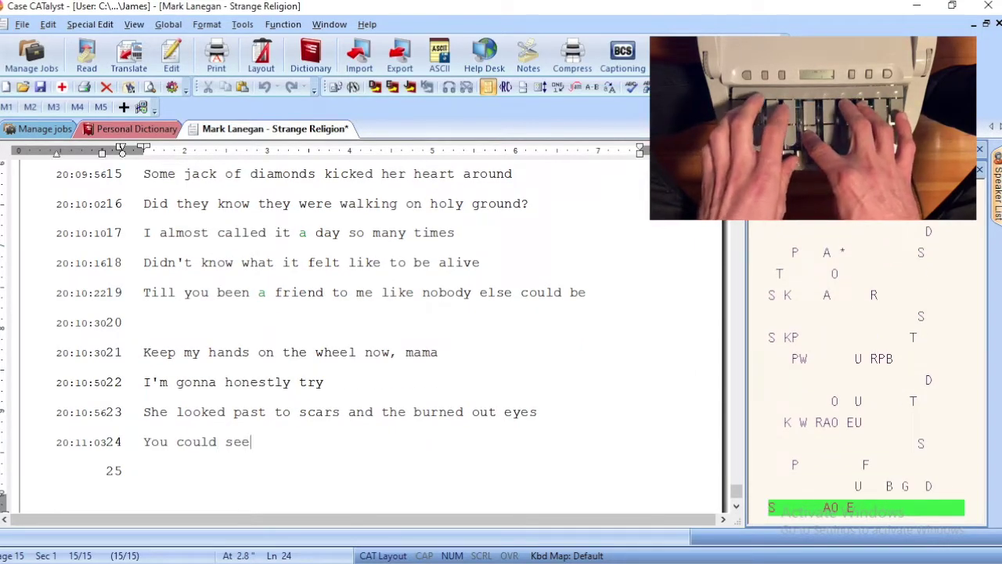
text( I'm no easy ride)
key(Return)
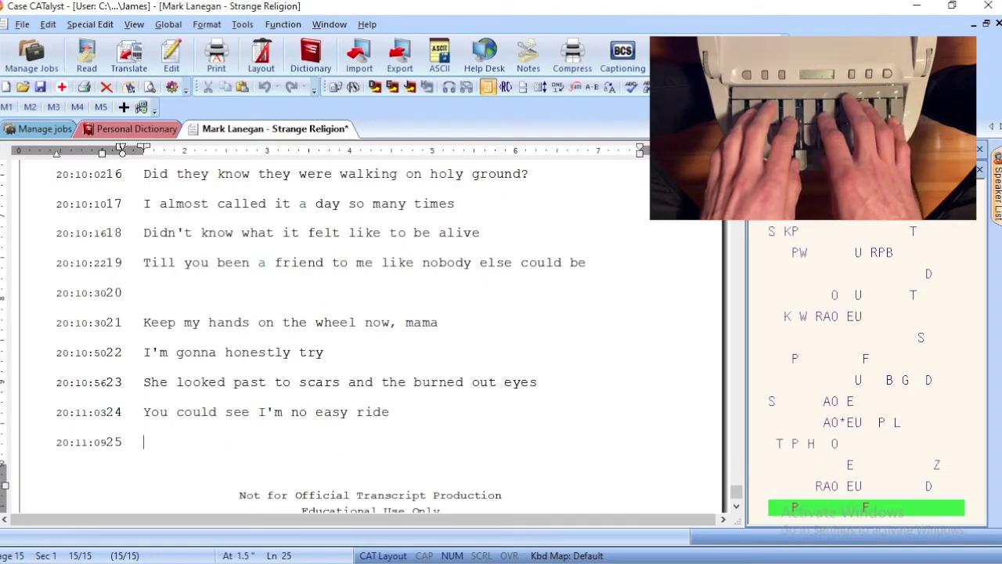
text(She's)
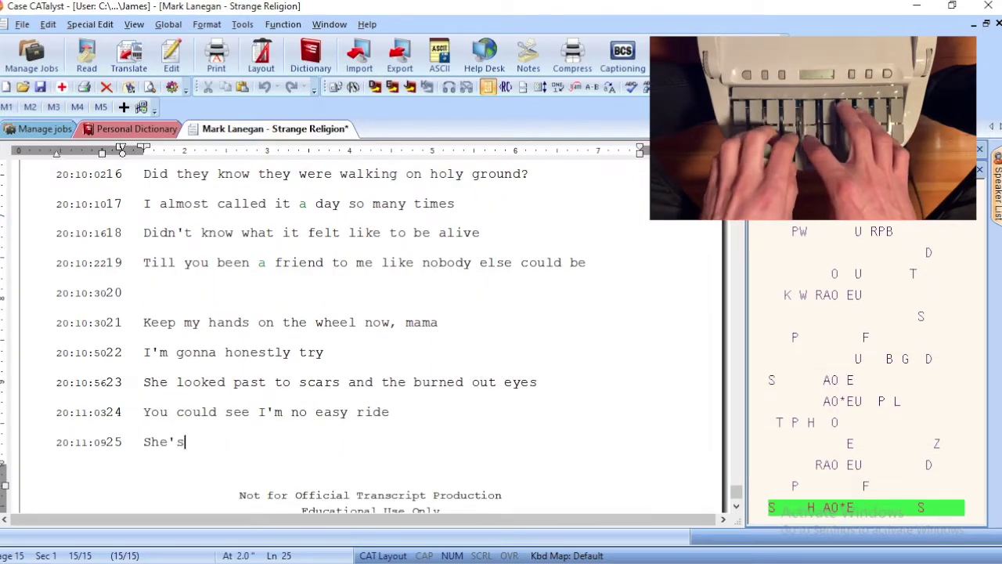
text( just the)
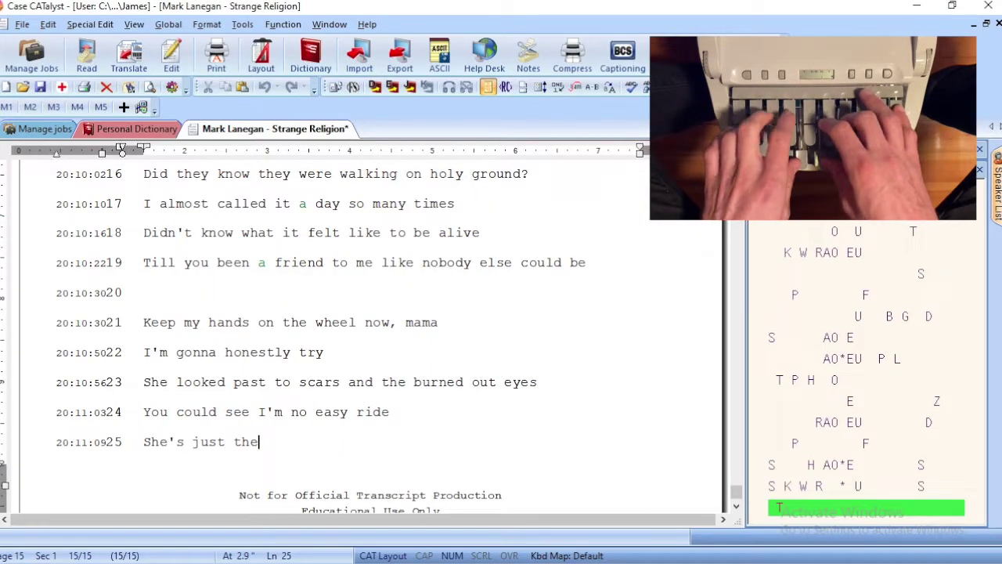
text( kind who might get you)
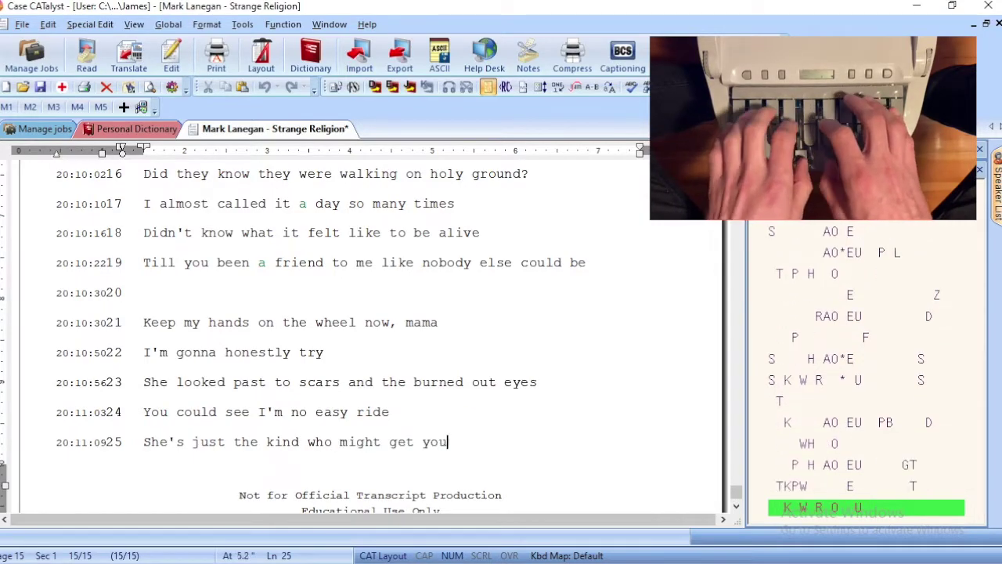
text( to buy)
key(Return)
text(Some)
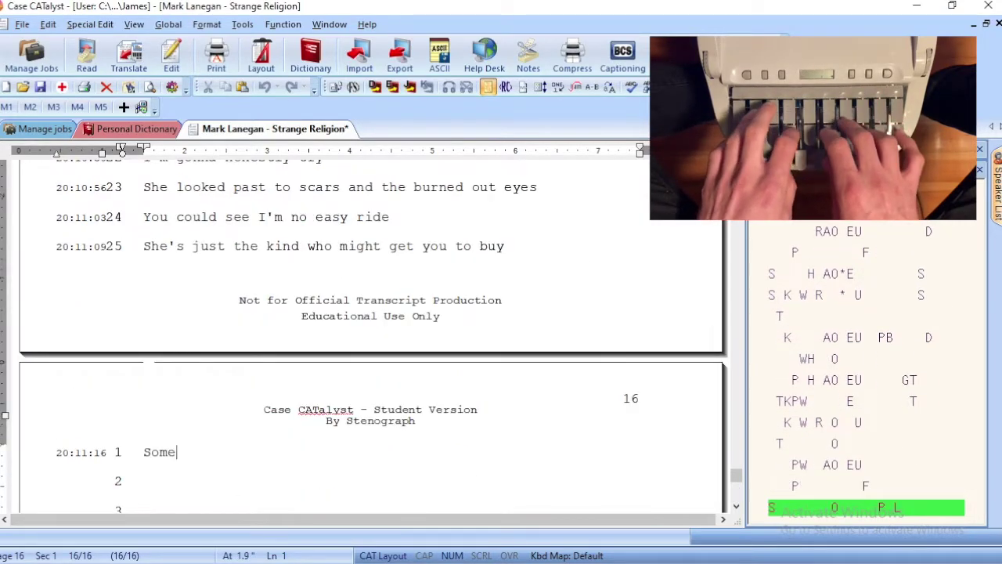
text( strange religion)
Write four lines, 'This jack of diamonds kicked her heart around' through 'Will I still be with you?'.
key(Return)
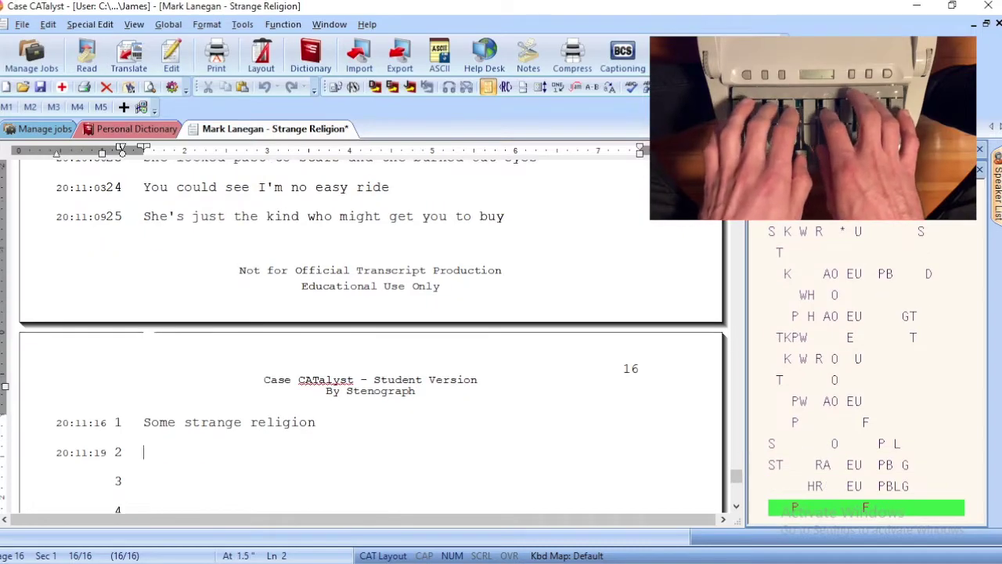
key(Return)
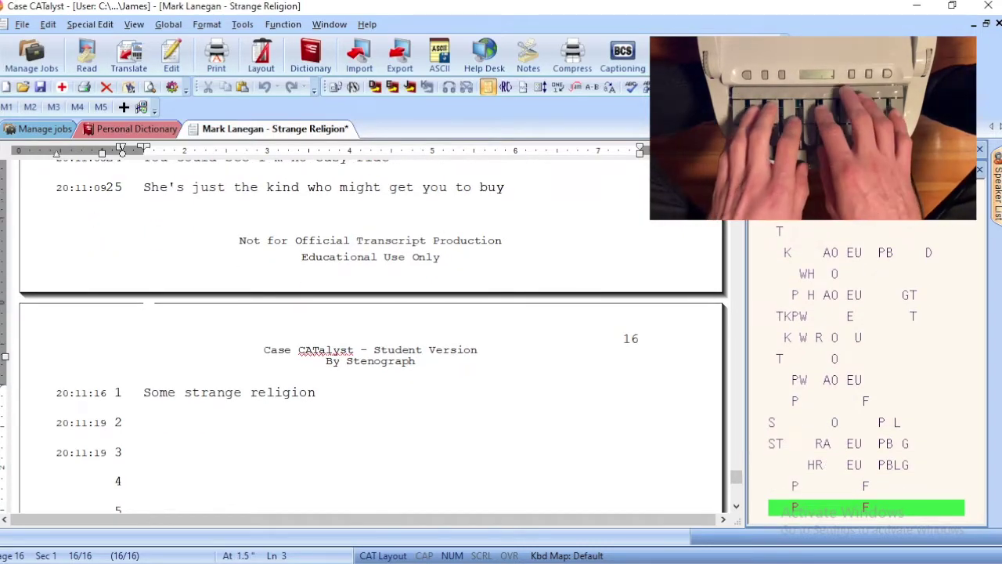
text(This)
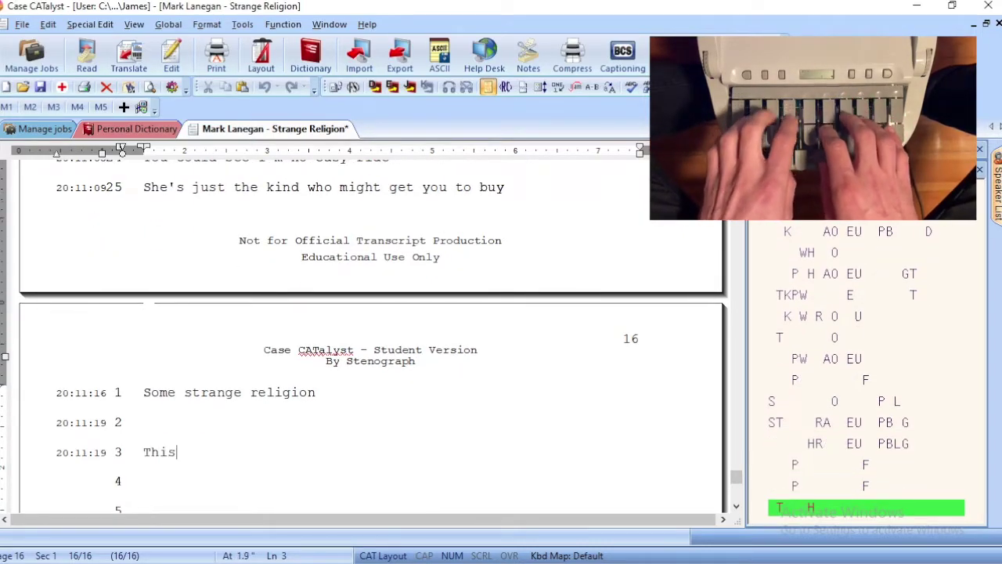
text( jack of diamonds kick ed)
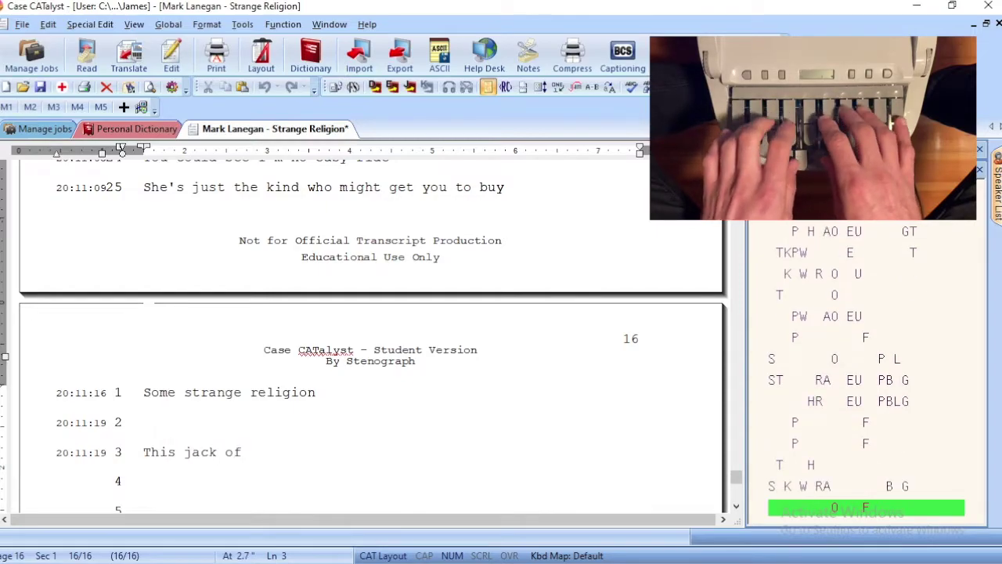
text( her)
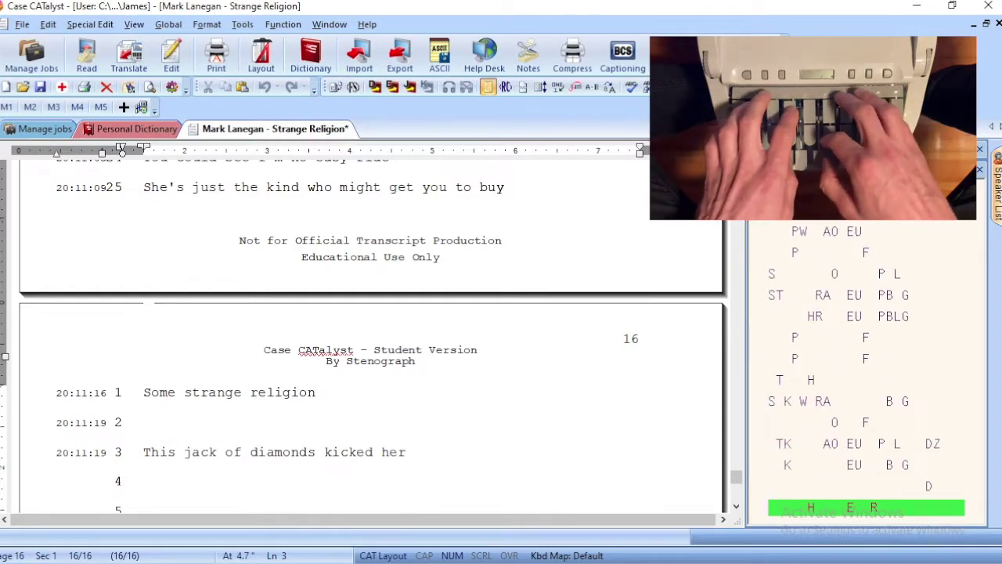
text( heart around)
key(Return)
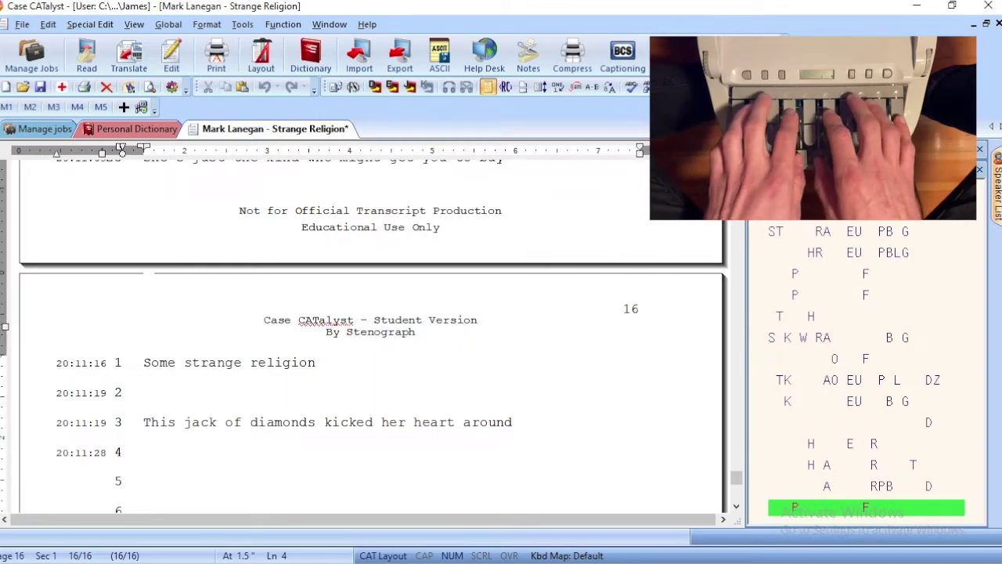
text(Should have known)
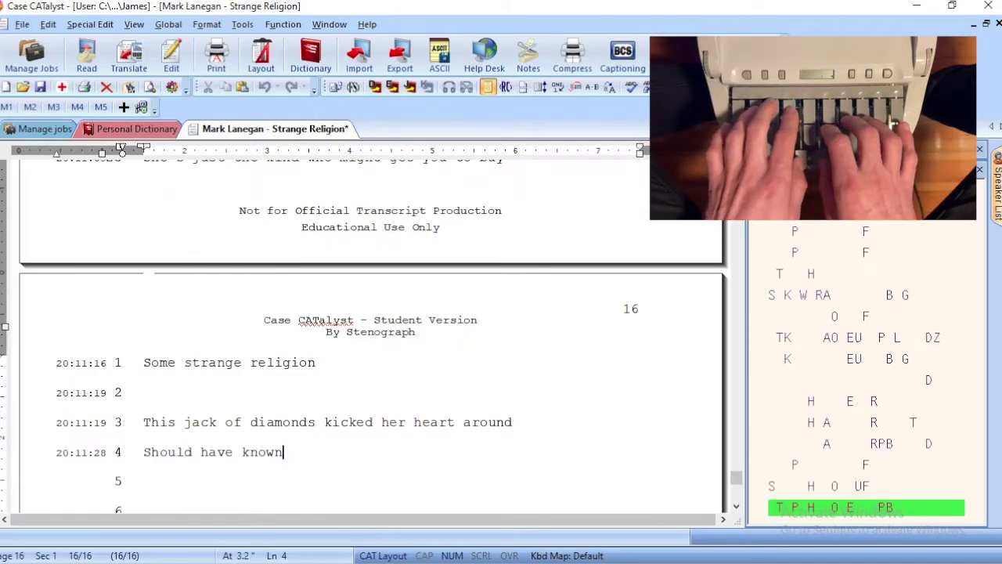
text( they were walk)
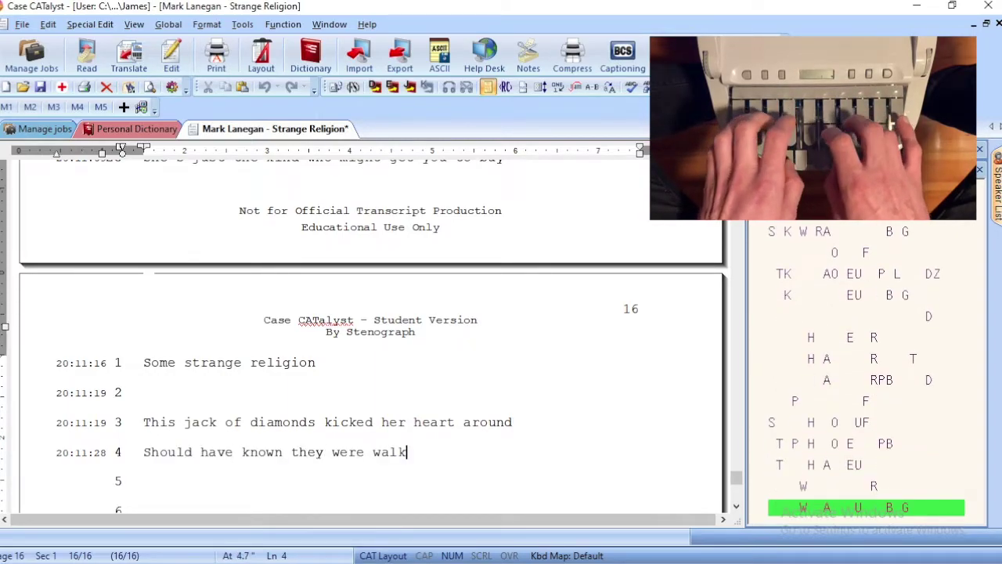
text(ing on holy ground)
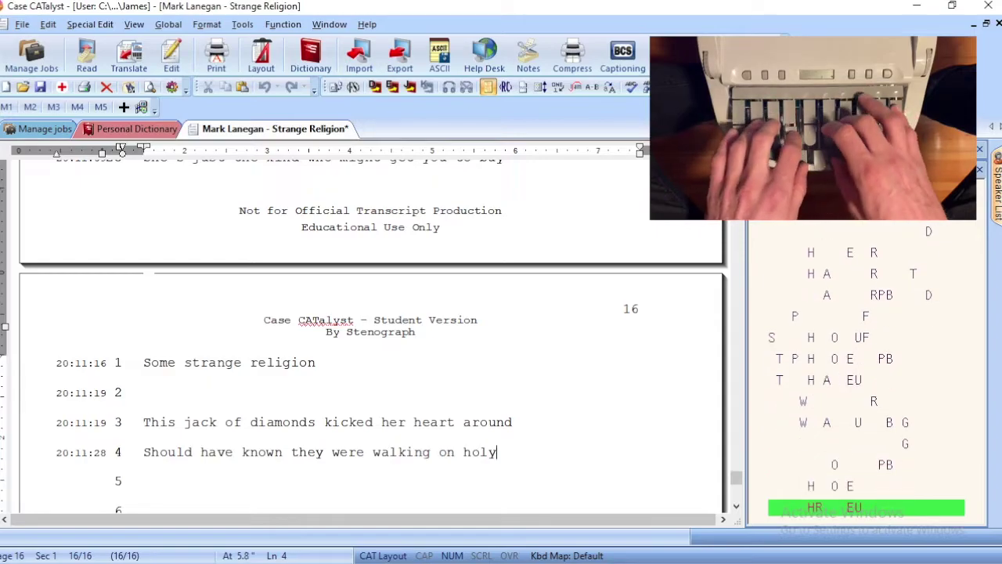
key(Return)
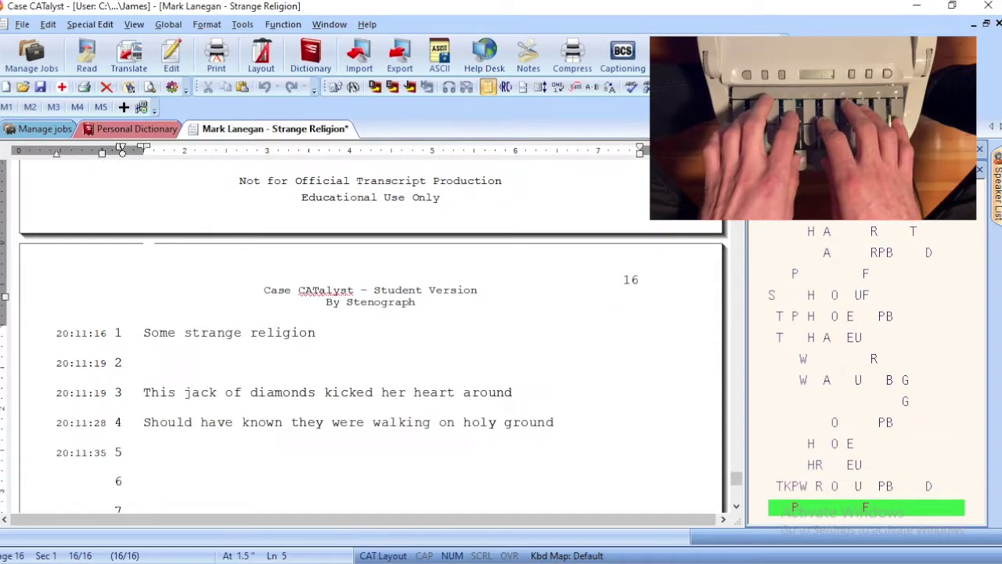
text(This life might eventually)
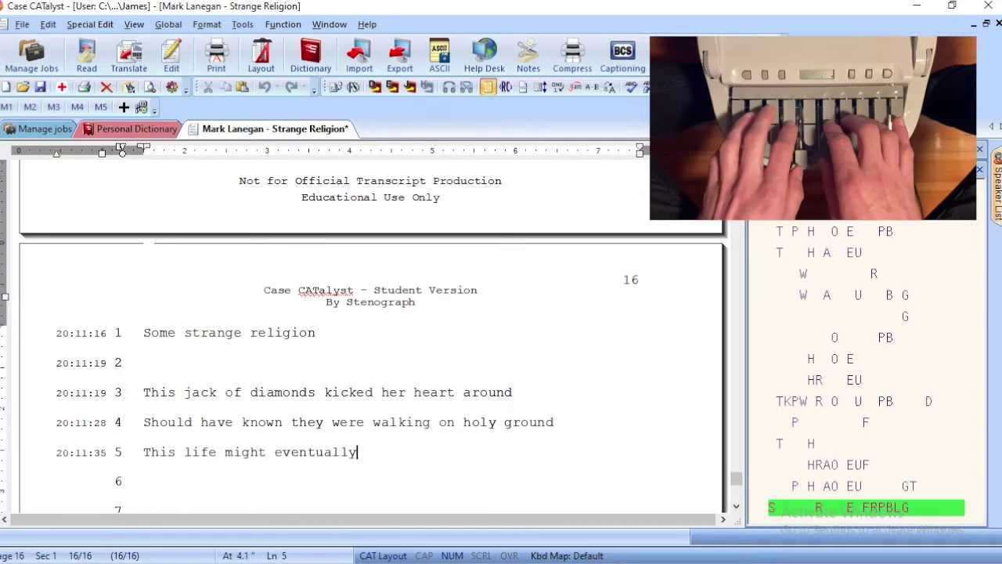
text( just be)
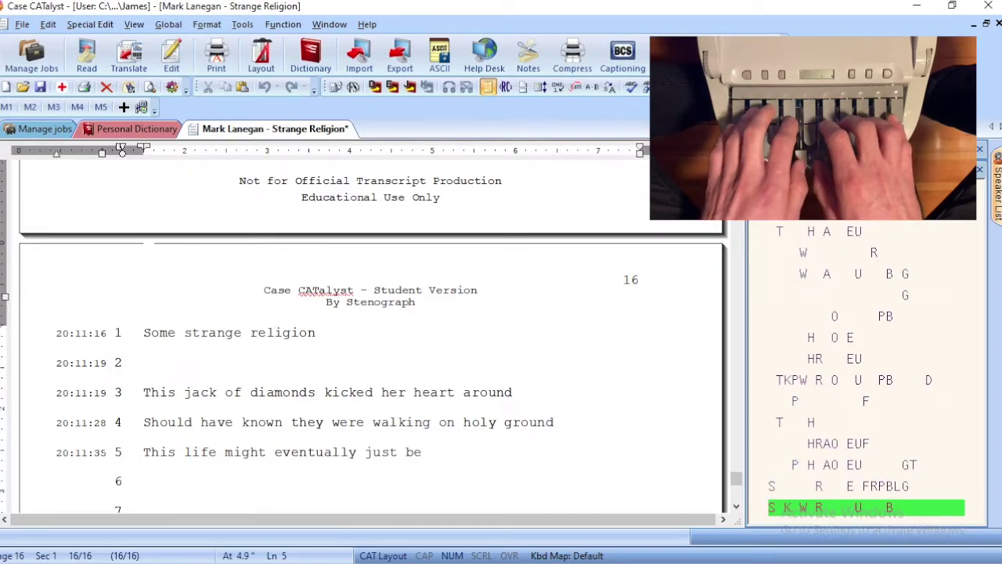
text( the end of me)
key(Return)
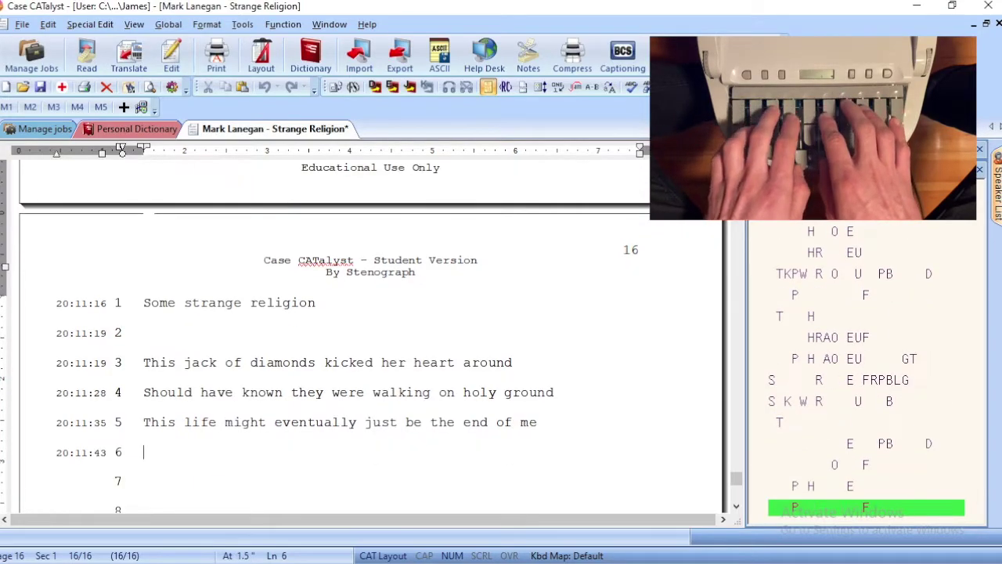
text(Will I still)
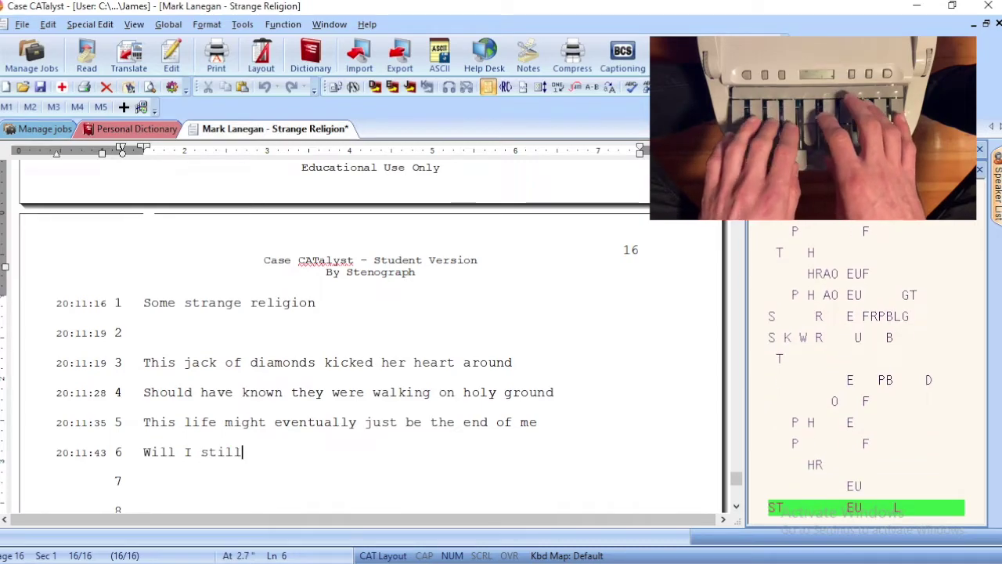
text( be with you?)
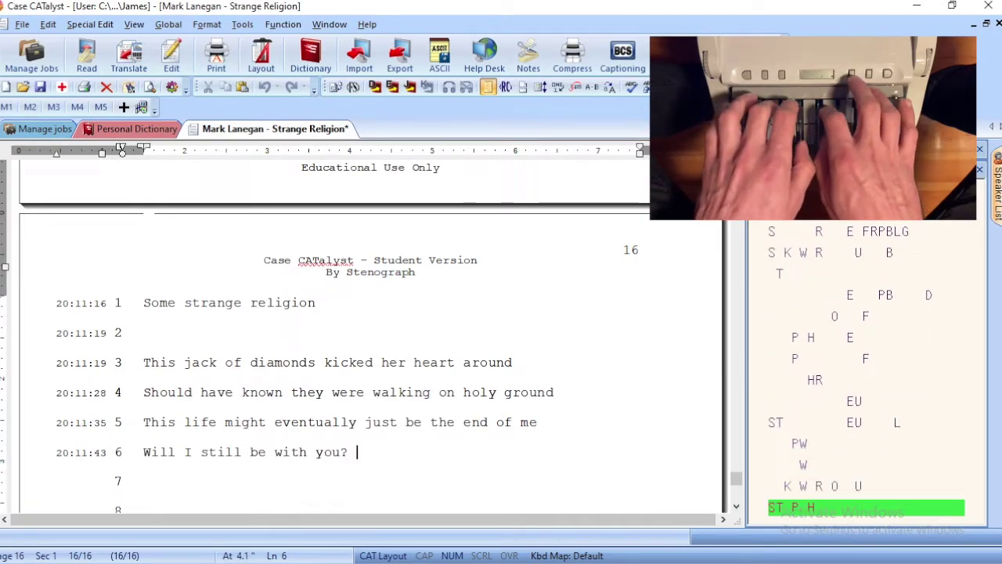
key(Return)
key(Return)
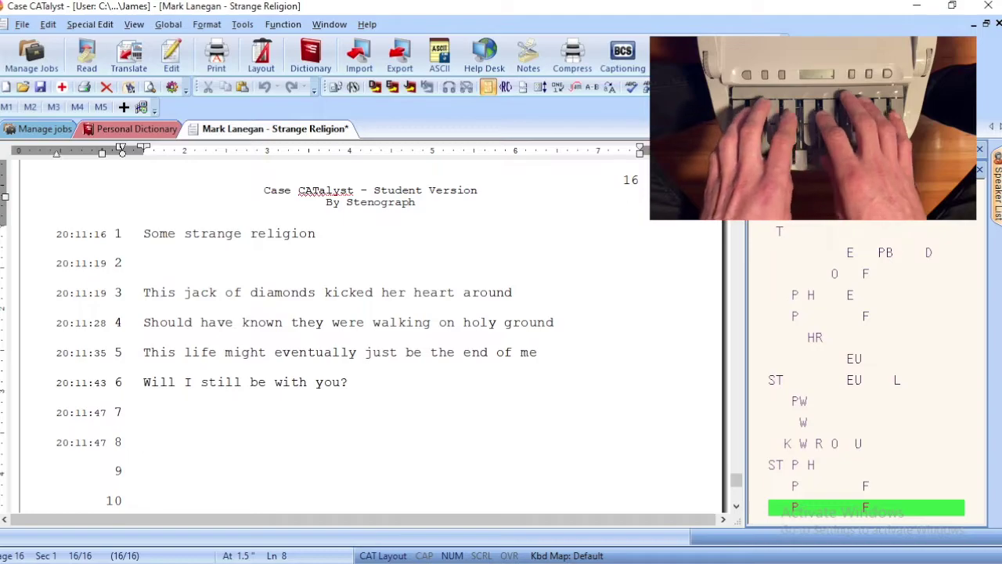
Write 'Said, get in next to me, just keep driving', replacing the mistranslated stroke with 'driving'.
text(Said, get)
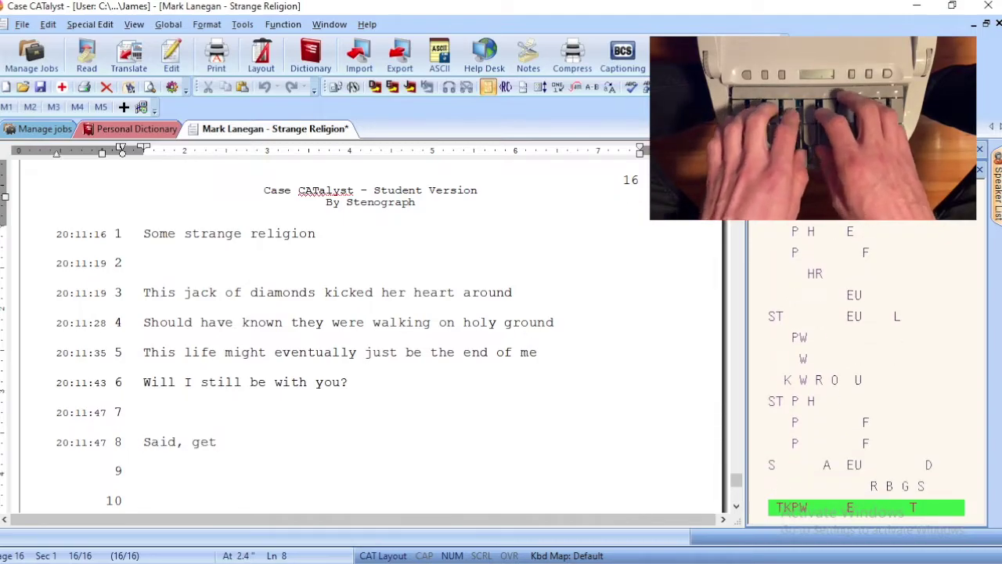
text( in next to me)
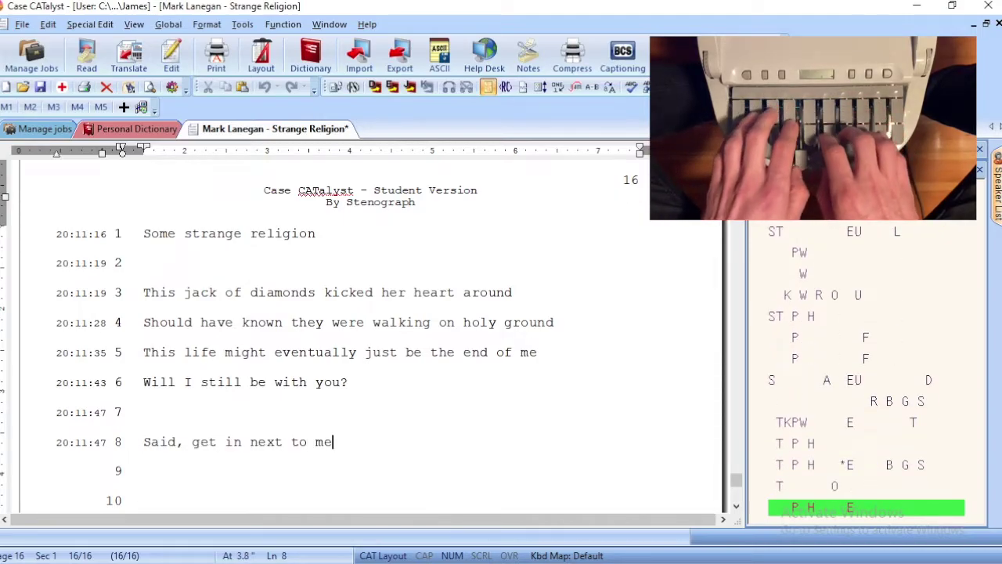
text(, just keep)
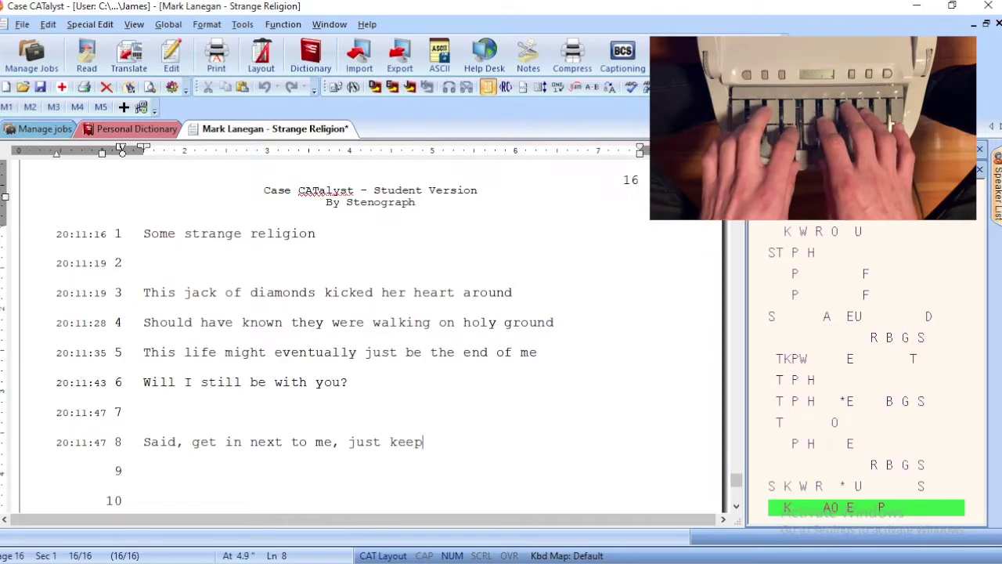
text( /TKRAO*EU ing)
key(BackSpace)
key(BackSpace)
key(BackSpace)
key(BackSpace)
key(BackSpace)
key(BackSpace)
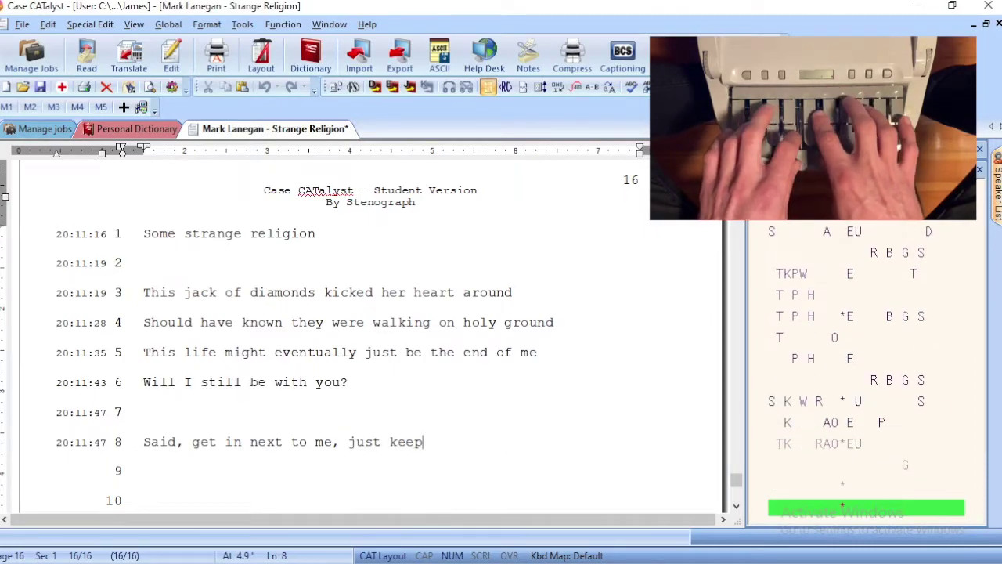
text(driving)
key(Return)
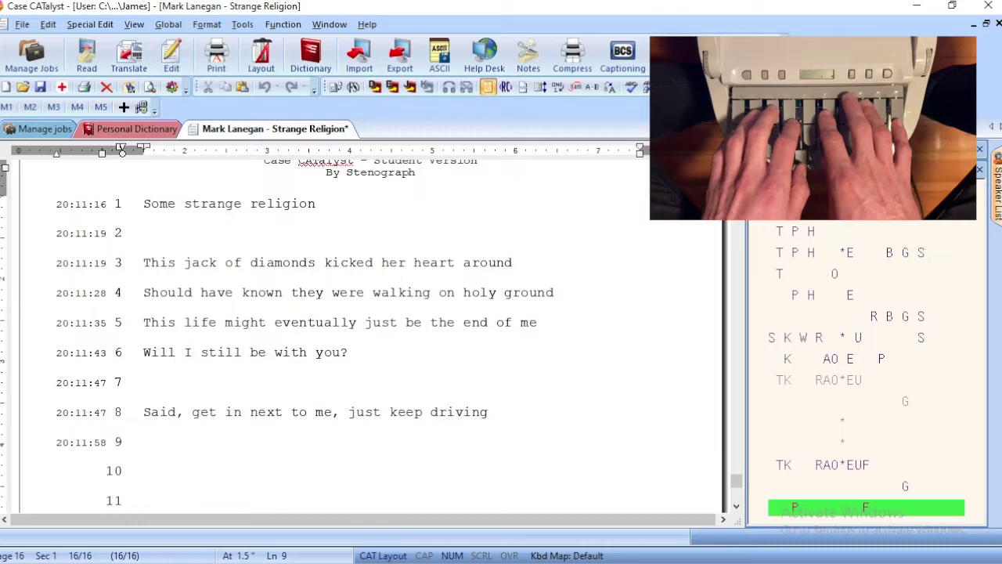
Add ''Cause of you, I been alive' and 'And this Buick's a Century, '73 like you', deleting a stray 'in'.
text('Cause of you,)
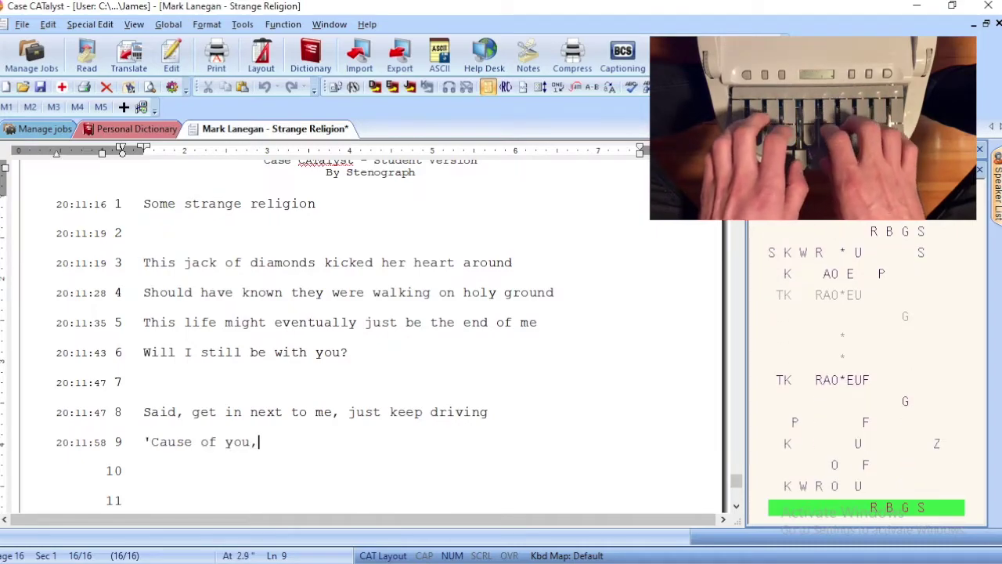
text(I been alive)
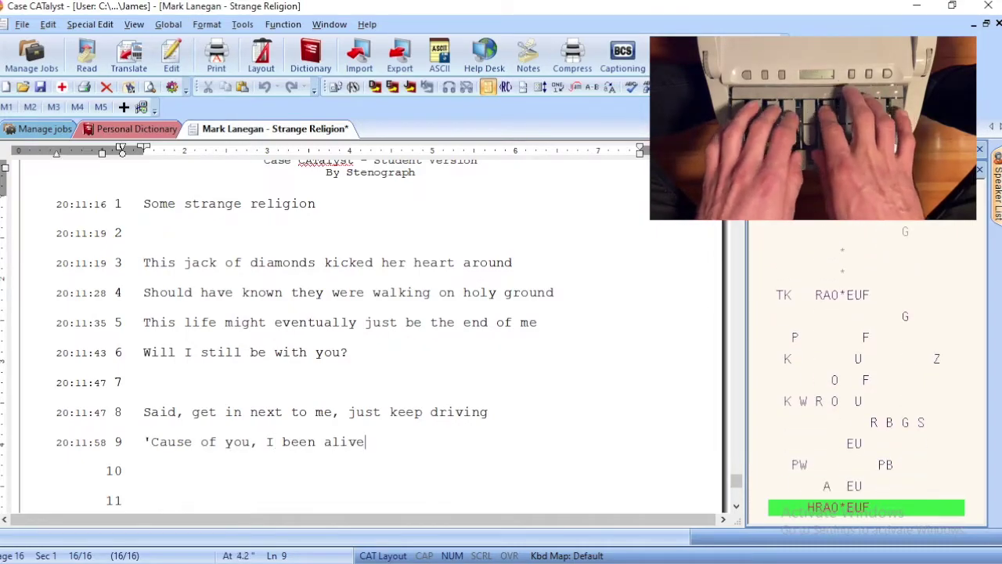
key(Return)
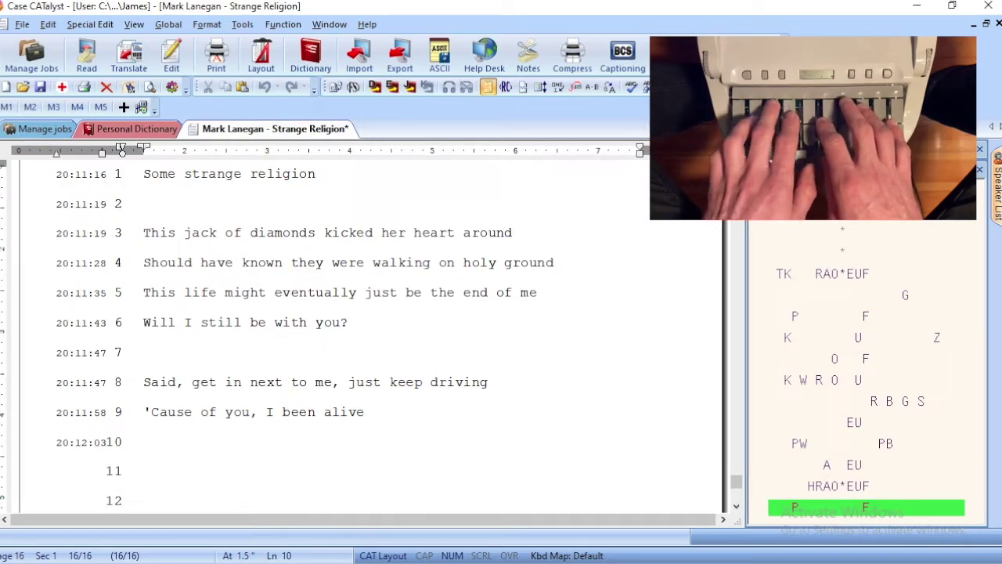
text(And in)
key(BackSpace)
key(BackSpace)
key(BackSpace)
text(this)
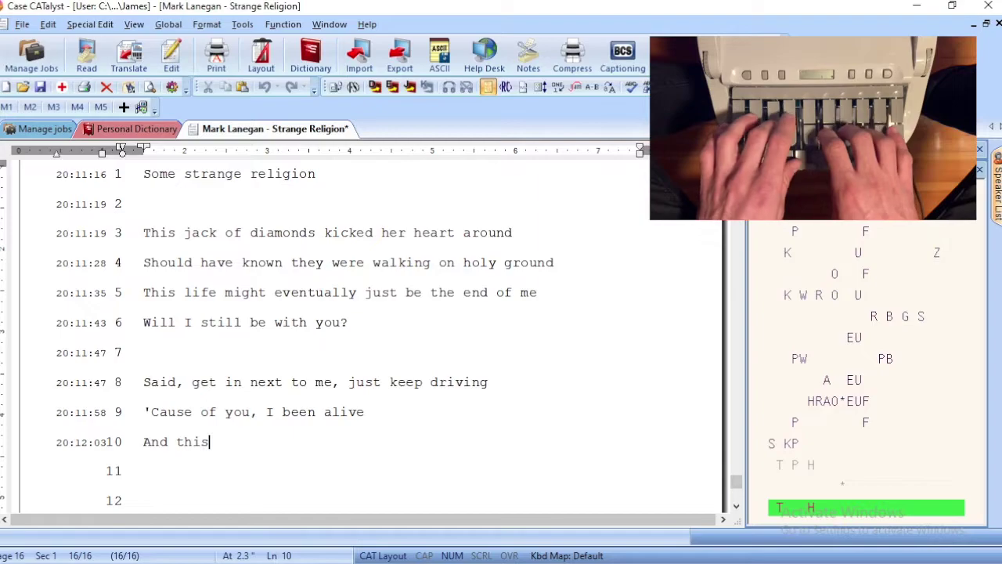
text( Buick's a Century,)
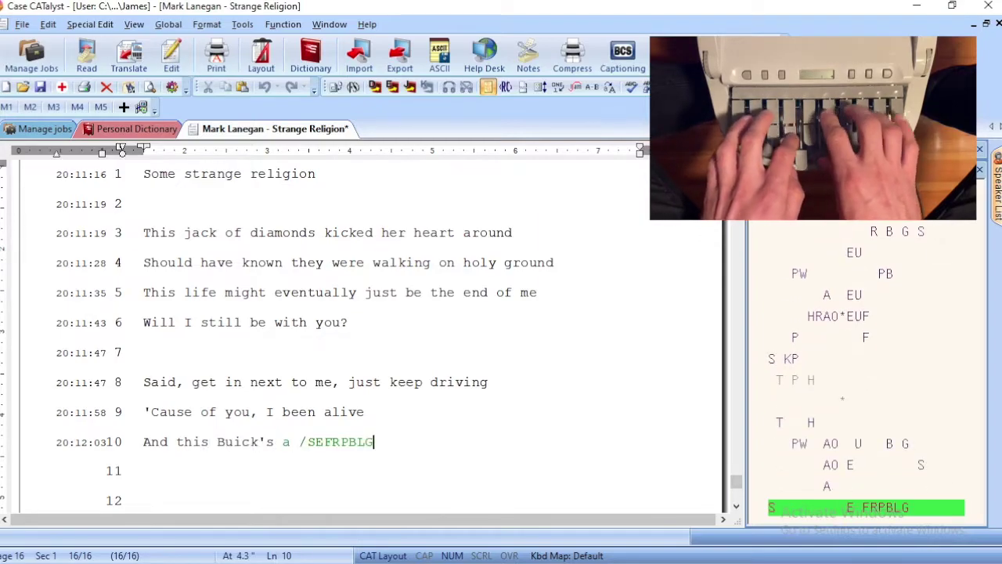
text( '73 like you)
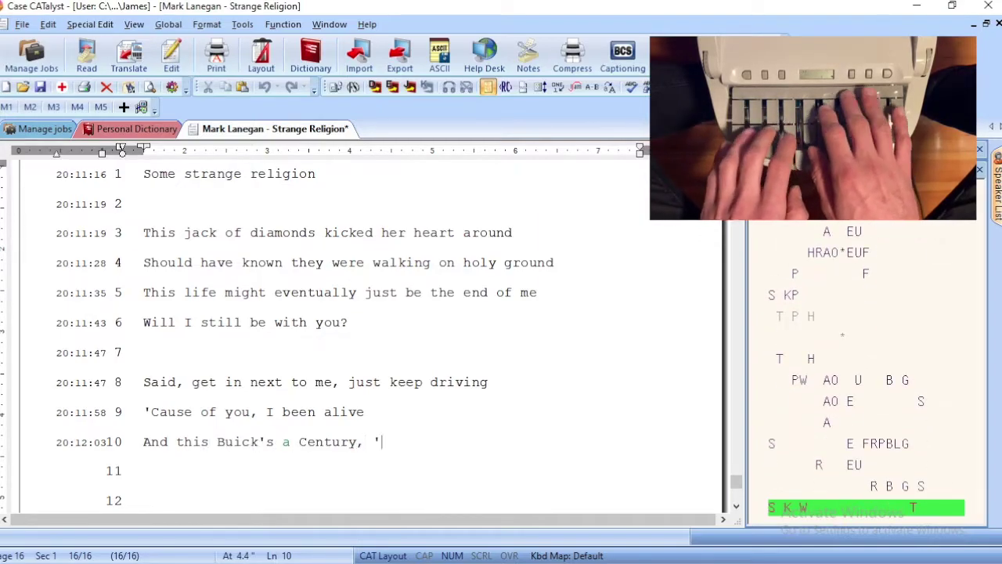
Write 'Some strange religion' on line 11 and begin 'The Buick's a Century, '73 like you' on line 12.
key(Return)
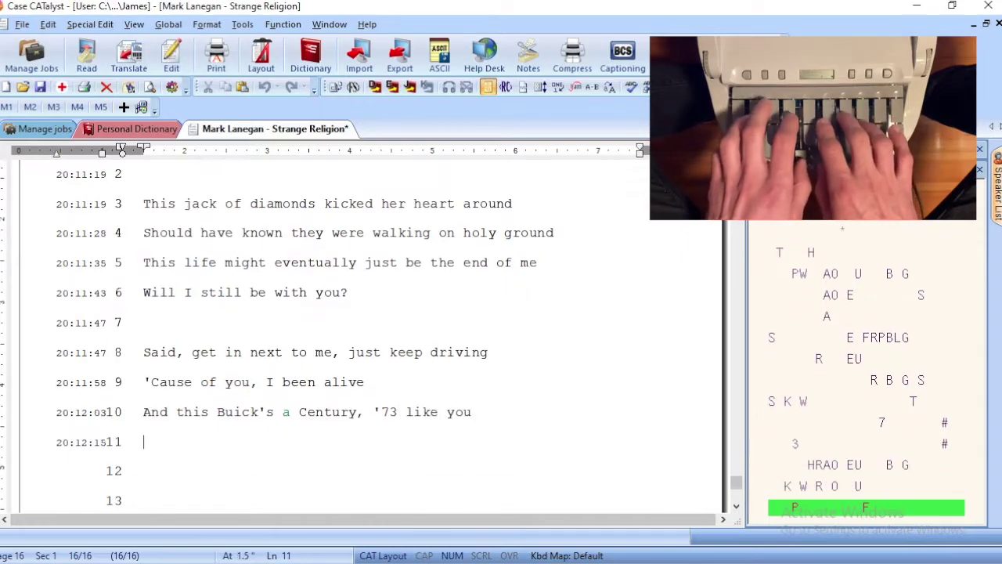
text(Some strange religion)
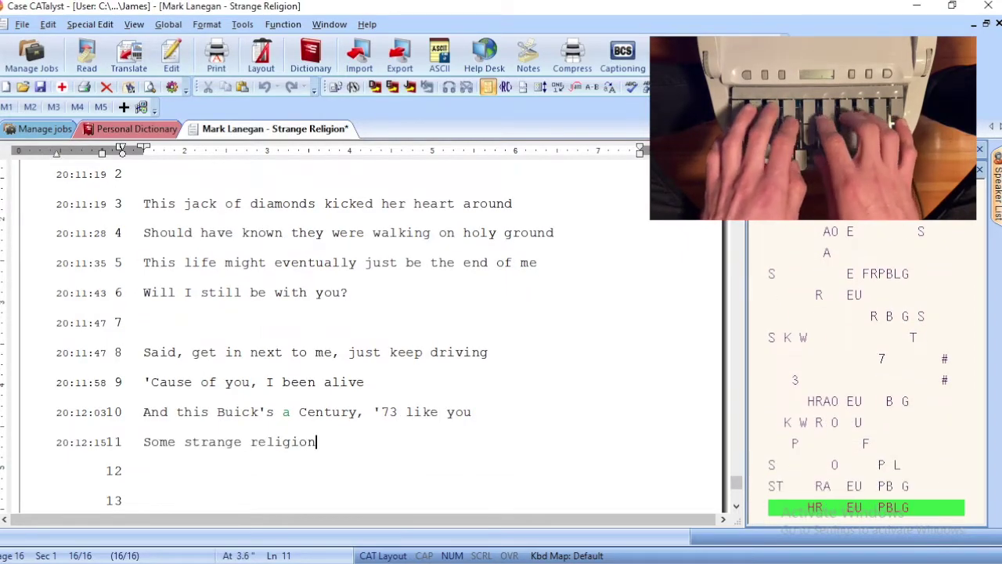
key(Return)
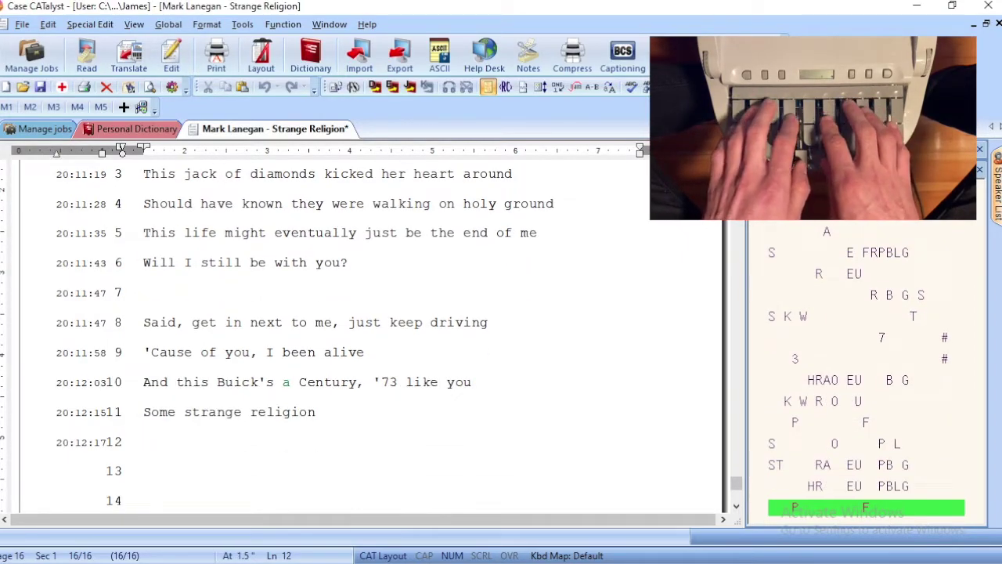
text(The Buick's a)
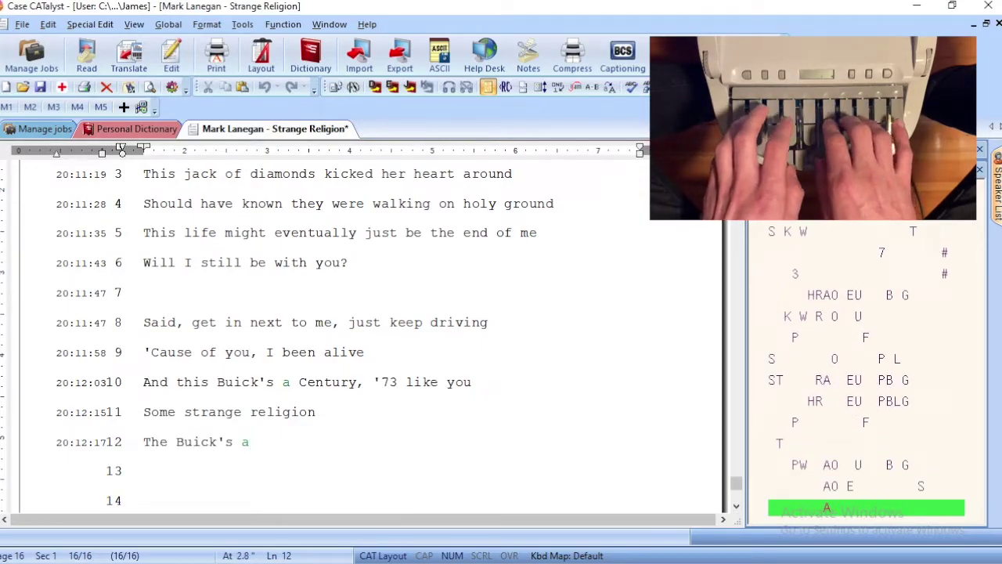
text( Century,)
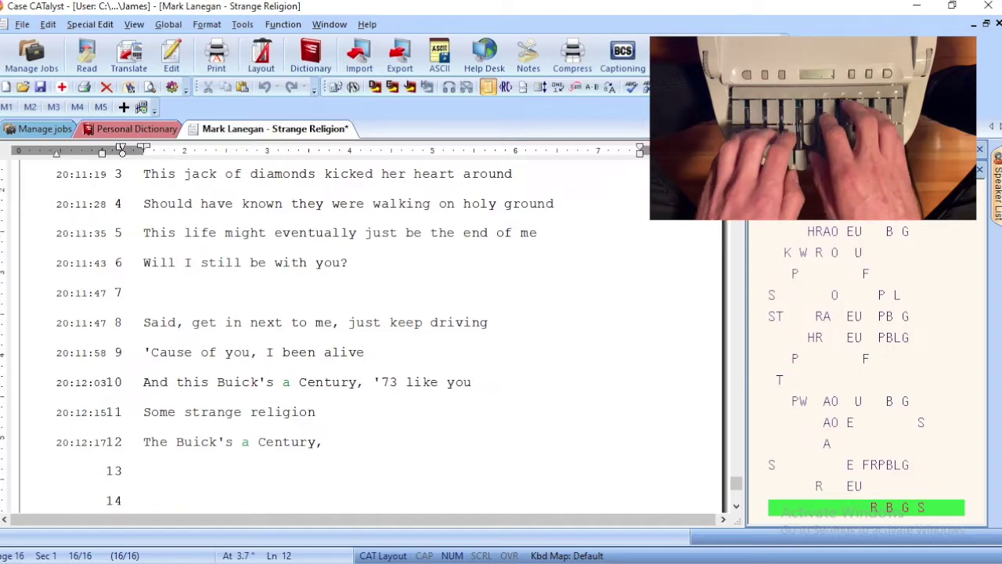
text( '73 like you)
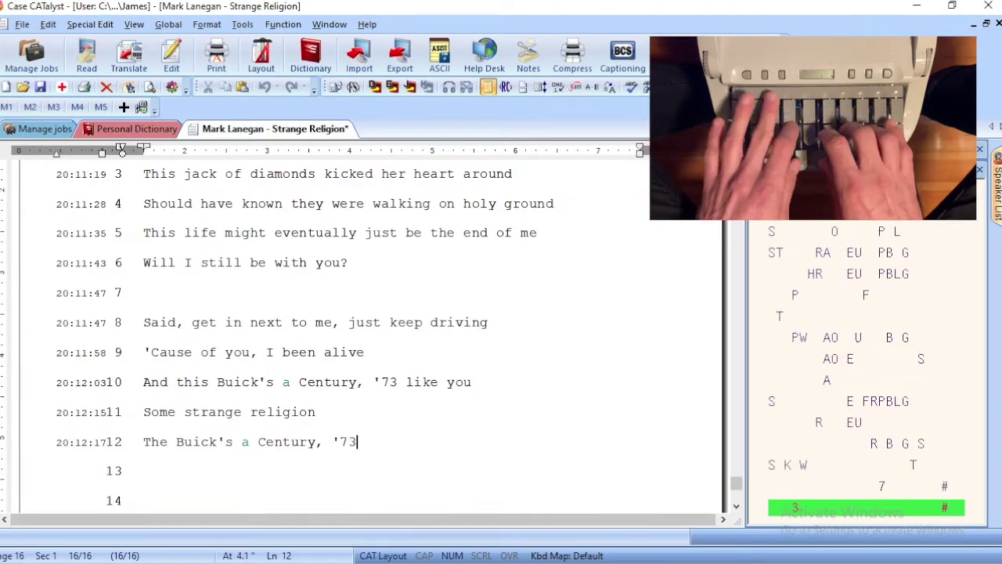